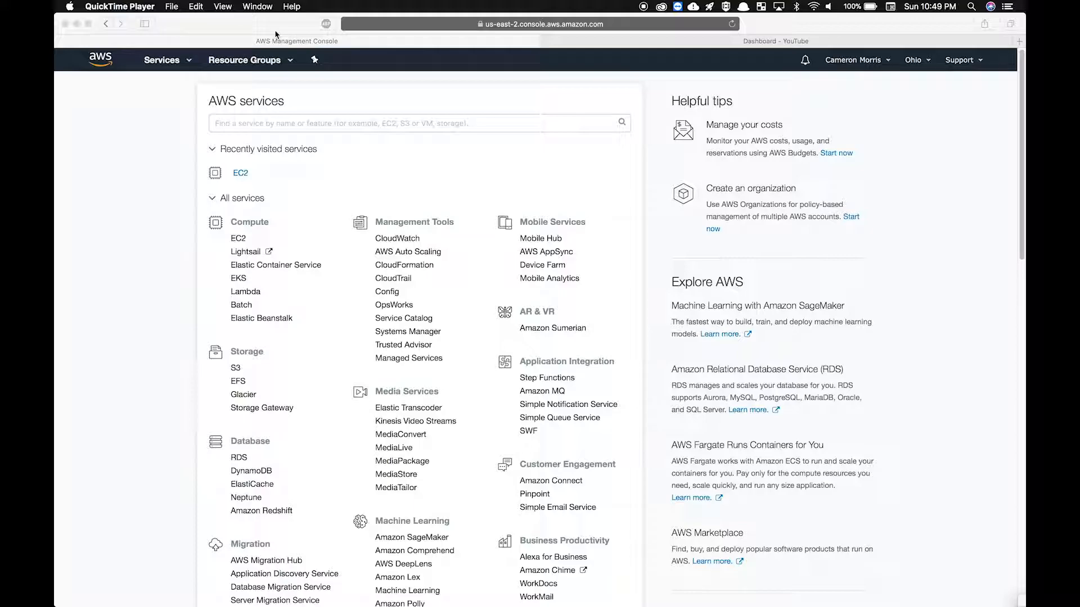
Step: Search the AWS services for "ec2" and open the EC2 service
{"action": "left_click", "coordinate": [164, 150]}
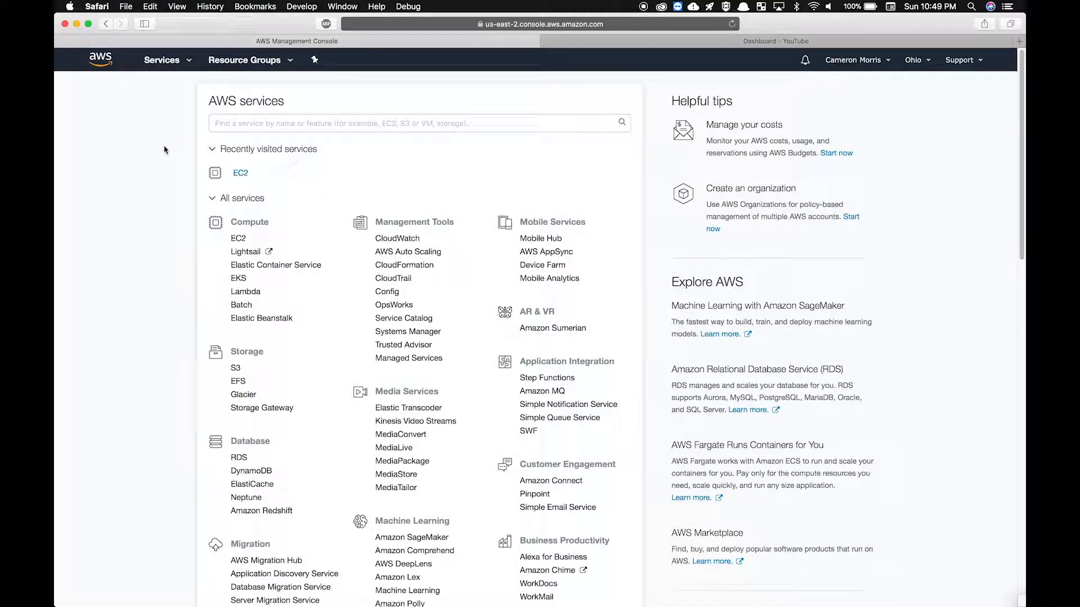
{"action": "left_click", "coordinate": [369, 122]}
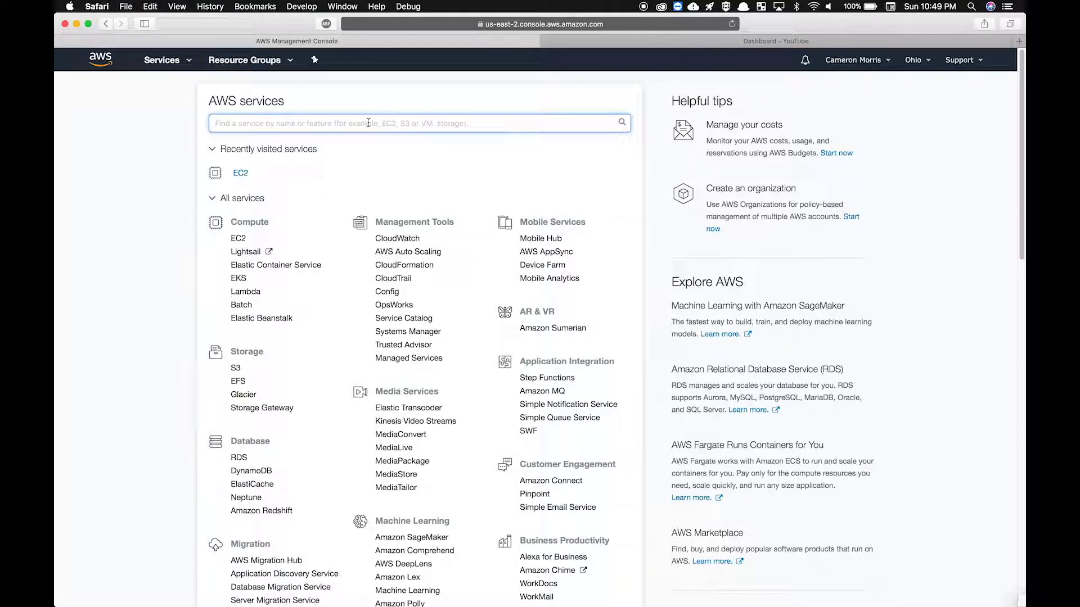
{"action": "type", "text": "ec2"}
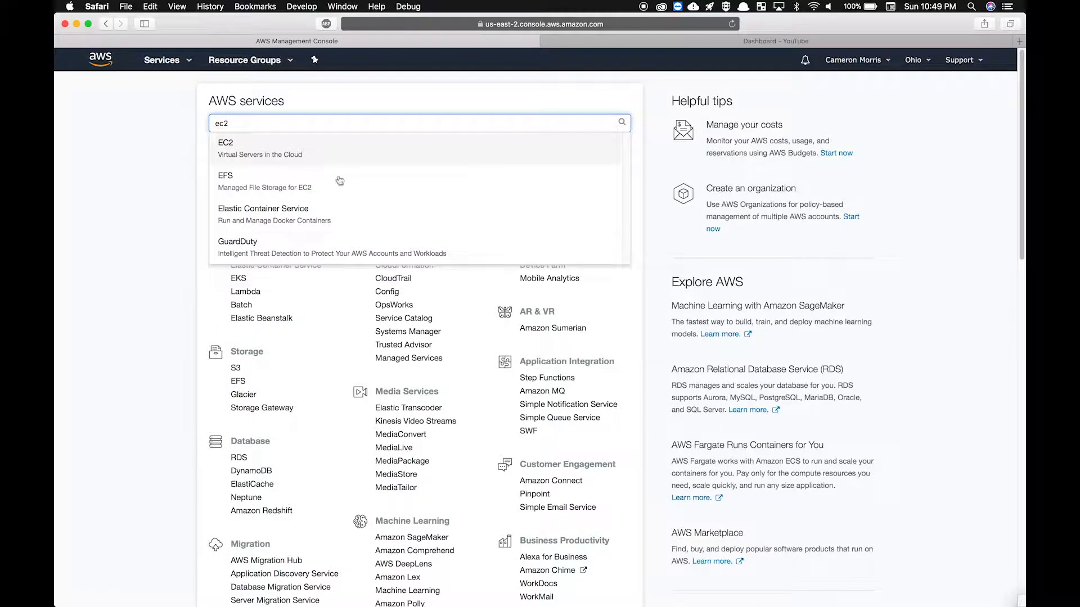
{"action": "left_click", "coordinate": [256, 155]}
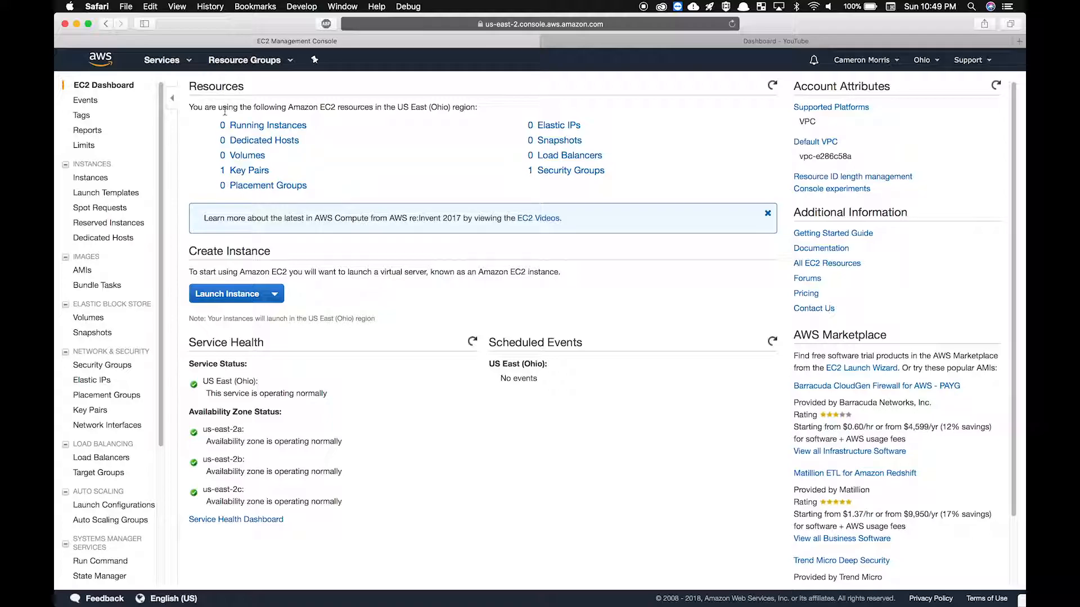
Step: Examine the EC2 dashboard's navigation sections, from Instances and Images to Network & Security, Auto Scaling and Systems Manager
{"action": "scroll", "coordinate": [96, 270], "scroll_direction": "down", "scroll_amount": 5}
{"action": "scroll", "coordinate": [94, 278], "scroll_direction": "up", "scroll_amount": 5}
{"action": "scroll", "coordinate": [102, 225], "scroll_direction": "down", "scroll_amount": 3}
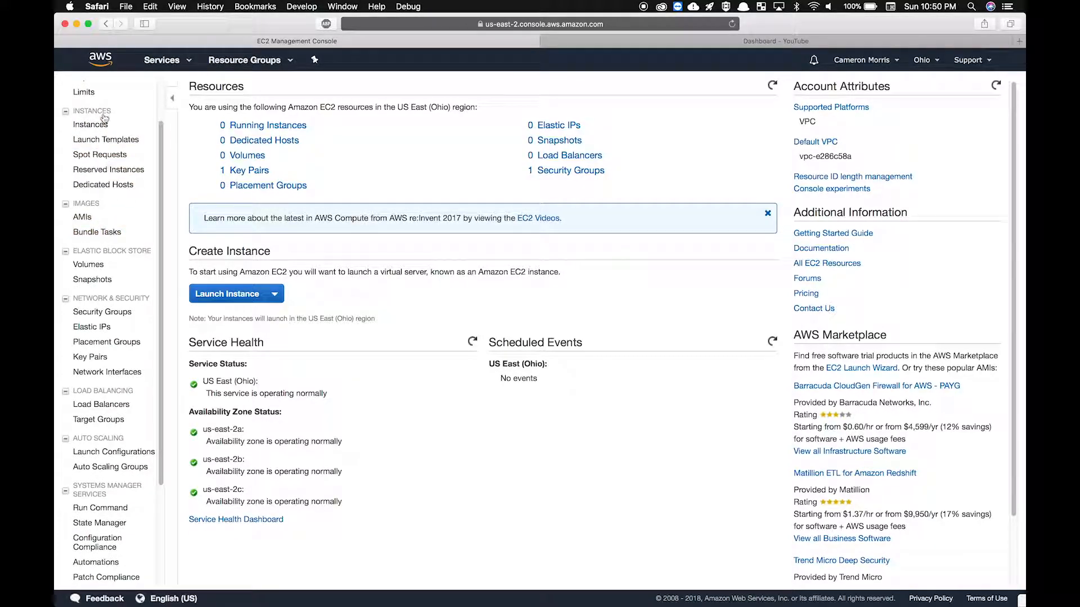
{"action": "scroll", "coordinate": [114, 214], "scroll_direction": "down", "scroll_amount": 1}
{"action": "scroll", "coordinate": [114, 214], "scroll_direction": "down", "scroll_amount": 2}
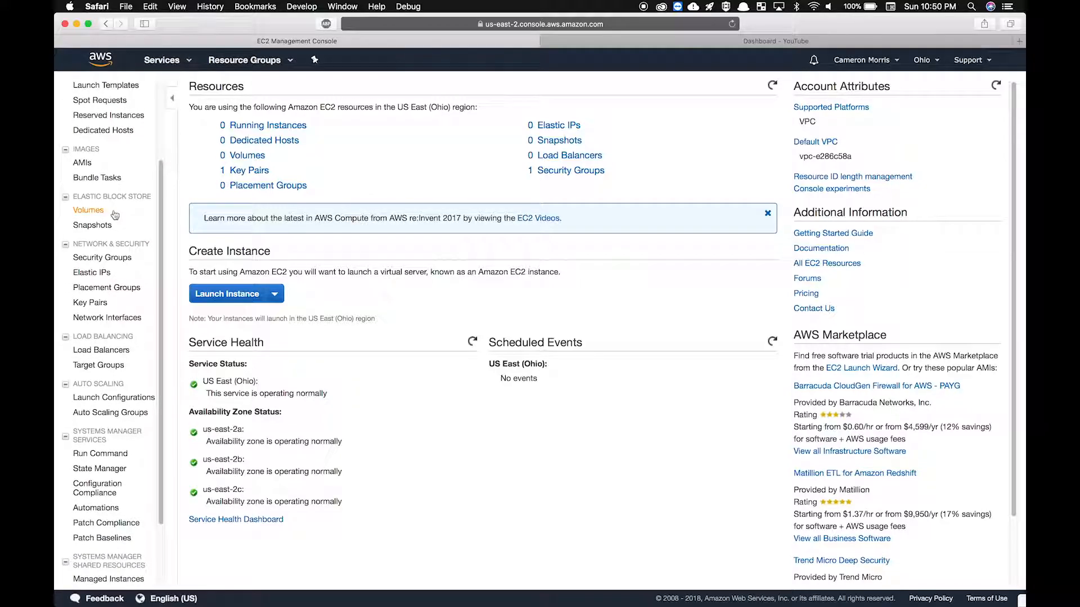
{"action": "scroll", "coordinate": [117, 185], "scroll_direction": "down", "scroll_amount": 2}
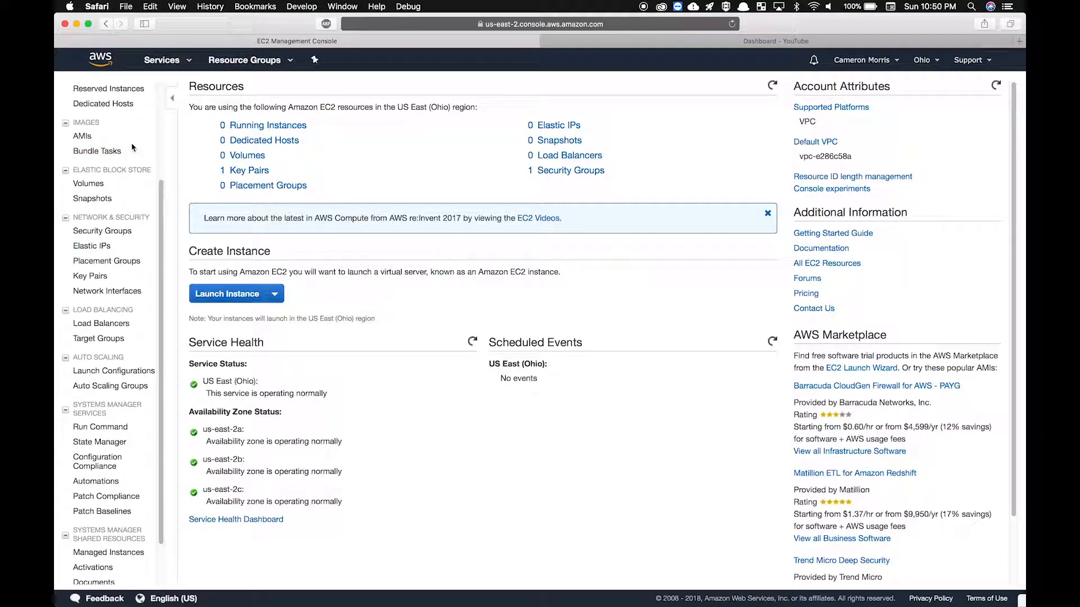
{"action": "left_click", "coordinate": [88, 140]}
{"action": "scroll", "coordinate": [123, 130], "scroll_direction": "down", "scroll_amount": 2}
{"action": "scroll", "coordinate": [124, 133], "scroll_direction": "down", "scroll_amount": 1}
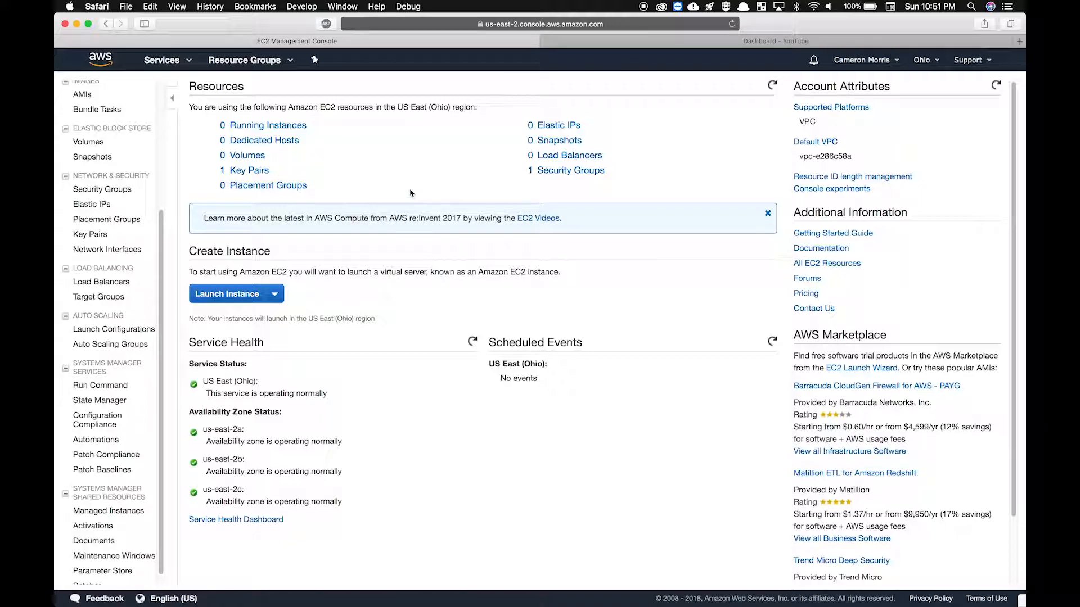
{"action": "scroll", "coordinate": [107, 212], "scroll_direction": "down", "scroll_amount": 1}
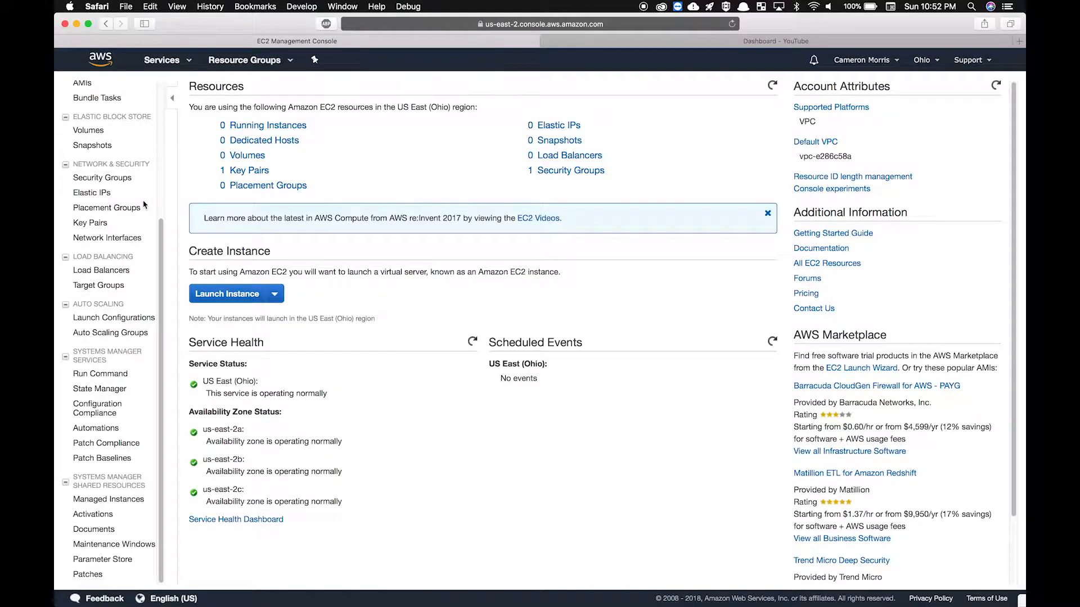
{"action": "left_click", "coordinate": [117, 228]}
{"action": "scroll", "coordinate": [148, 257], "scroll_direction": "down", "scroll_amount": 1}
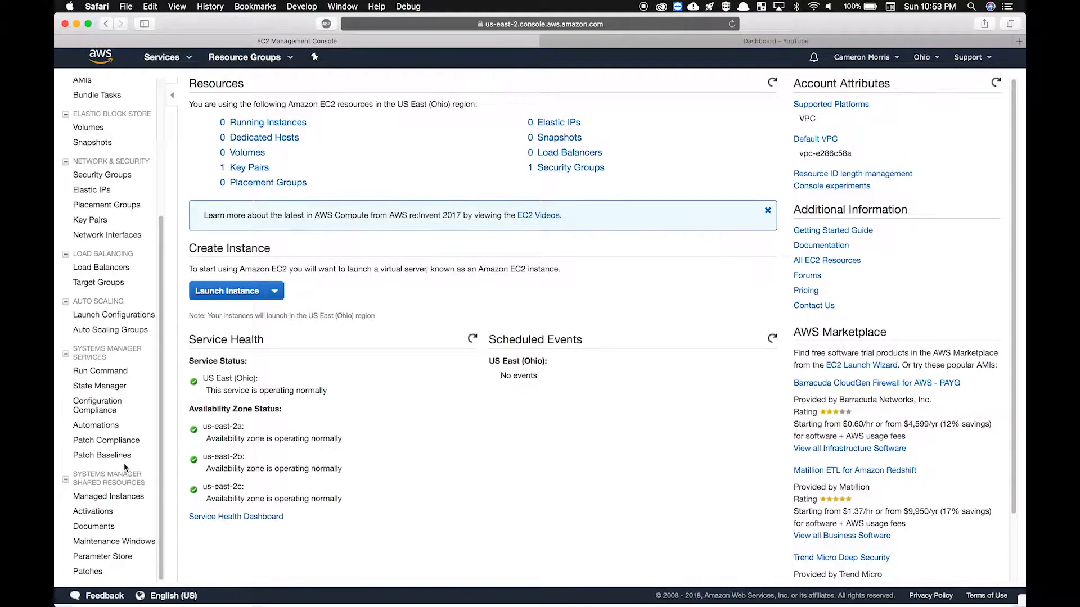
{"action": "scroll", "coordinate": [124, 453], "scroll_direction": "up", "scroll_amount": 5}
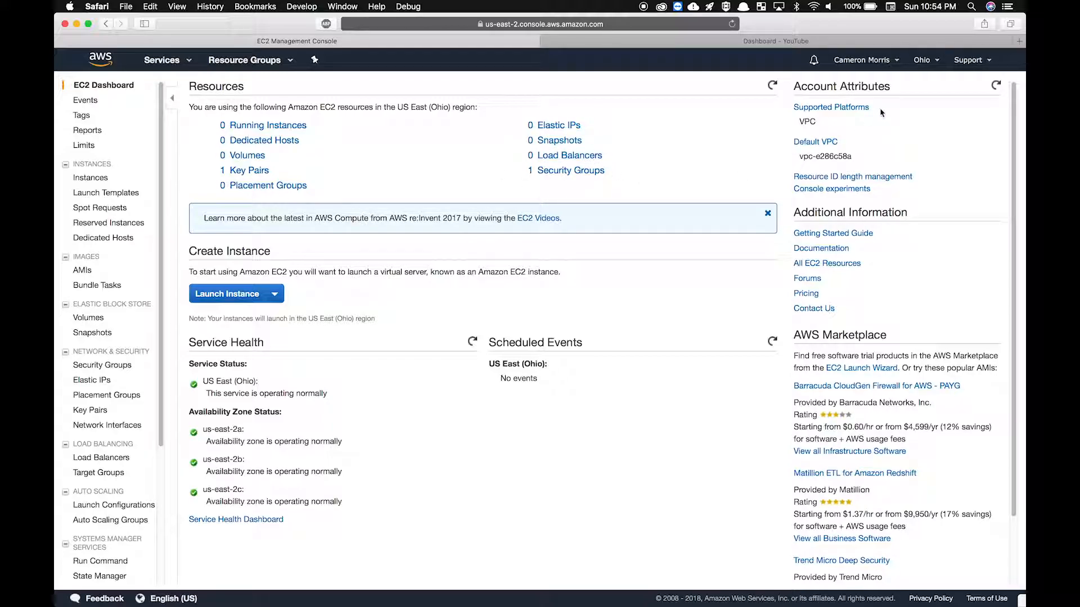
Step: Review the available AWS regions and the service status of US East (Ohio)
{"action": "left_click", "coordinate": [930, 67]}
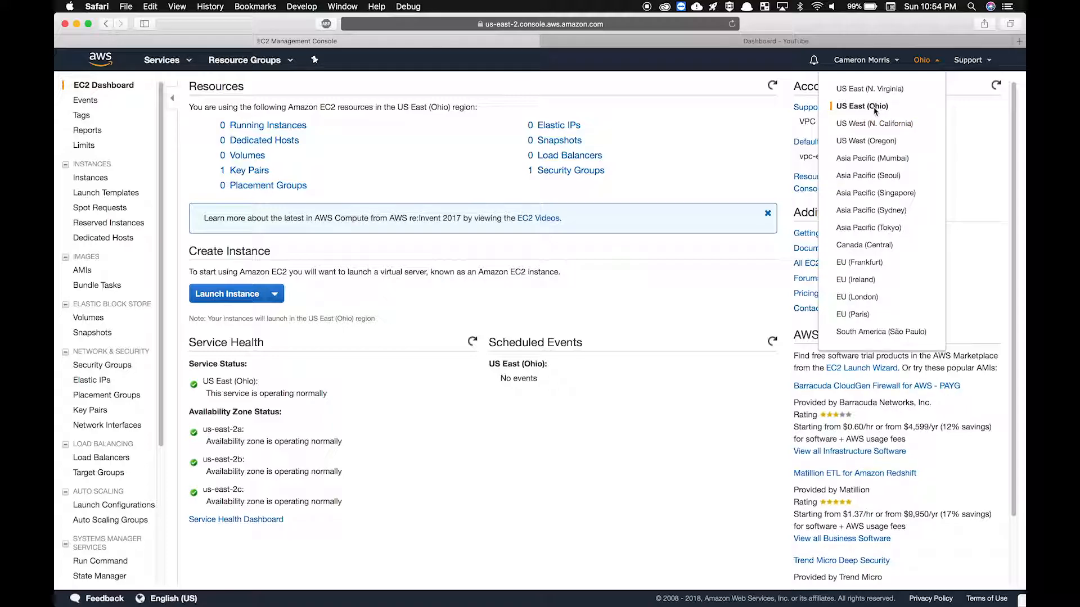
{"action": "left_click", "coordinate": [928, 60]}
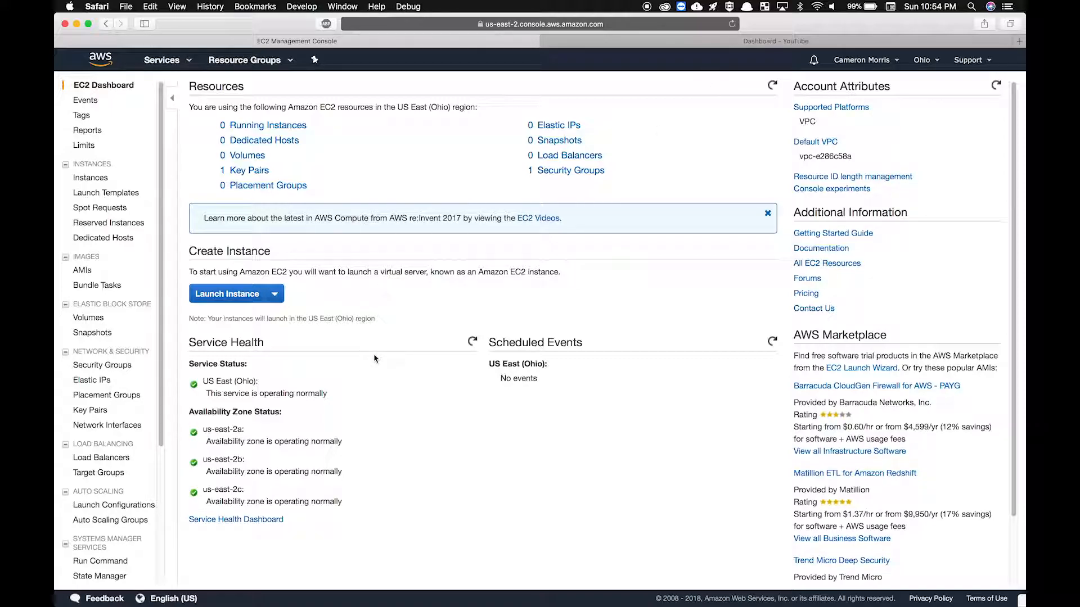
{"action": "left_click_drag", "start_coordinate": [260, 383], "coordinate": [200, 381]}
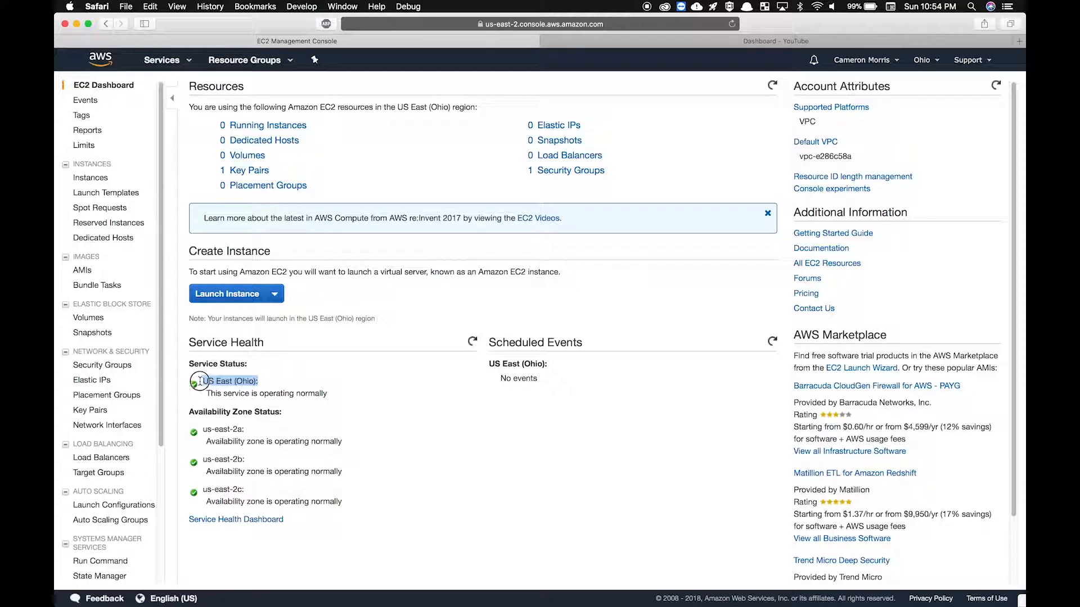
{"action": "left_click", "coordinate": [272, 388]}
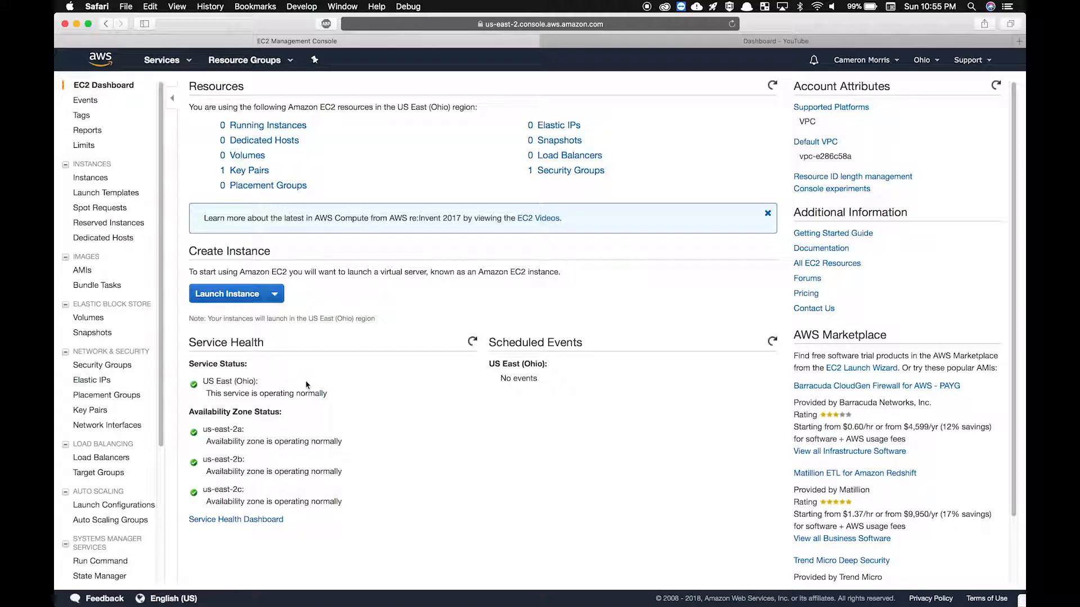
{"action": "left_click", "coordinate": [923, 60]}
Step: Start launching a new EC2 instance and look over the Quick Start machine images
{"action": "left_click", "coordinate": [238, 303]}
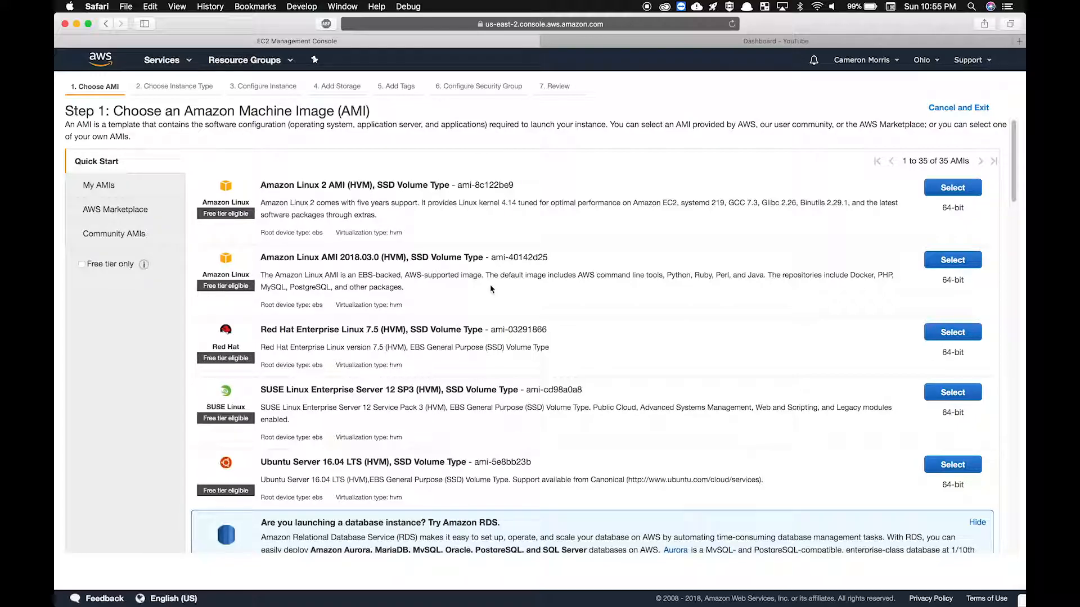
{"action": "scroll", "coordinate": [491, 288], "scroll_direction": "down", "scroll_amount": 2}
{"action": "scroll", "coordinate": [491, 289], "scroll_direction": "down", "scroll_amount": 4}
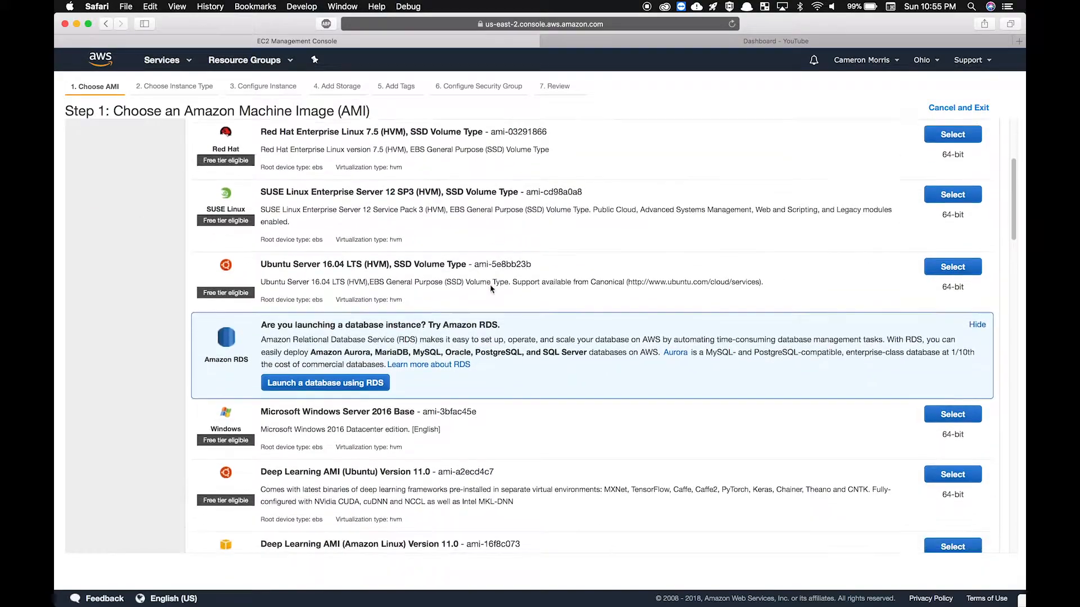
{"action": "scroll", "coordinate": [491, 288], "scroll_direction": "up", "scroll_amount": 6}
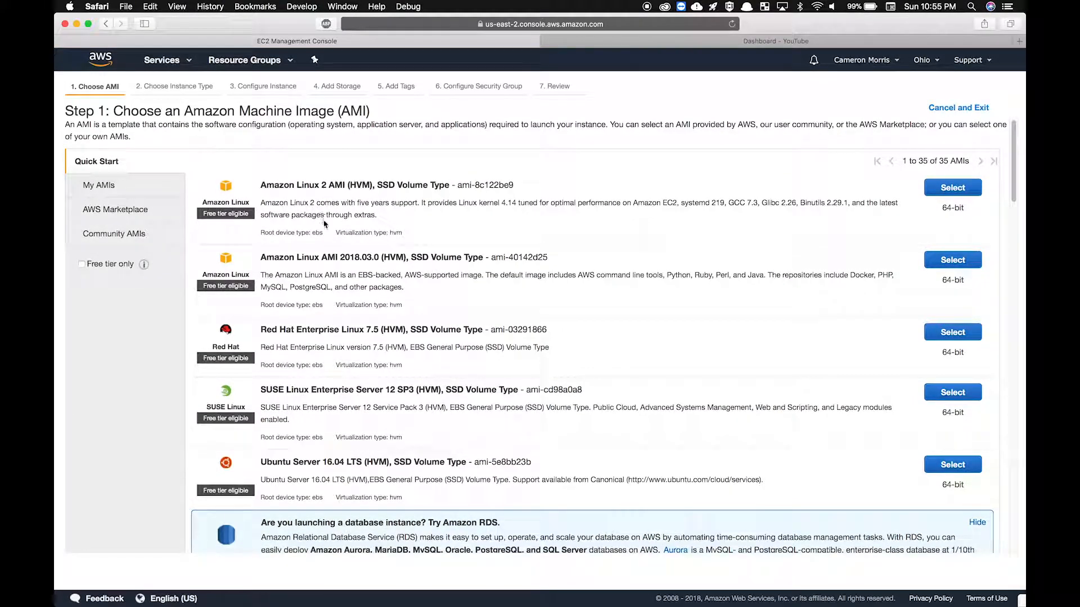
Step: Look through My AMIs, AWS Marketplace and Community AMIs, and return to the Quick Start images
{"action": "scroll", "coordinate": [317, 213], "scroll_direction": "down", "scroll_amount": 2}
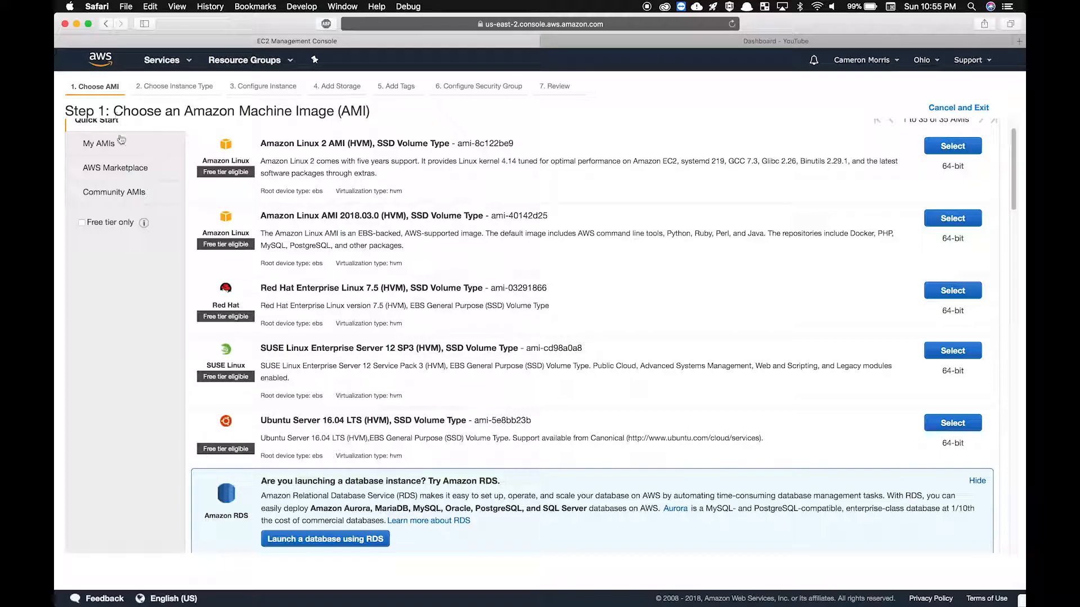
{"action": "left_click", "coordinate": [129, 155]}
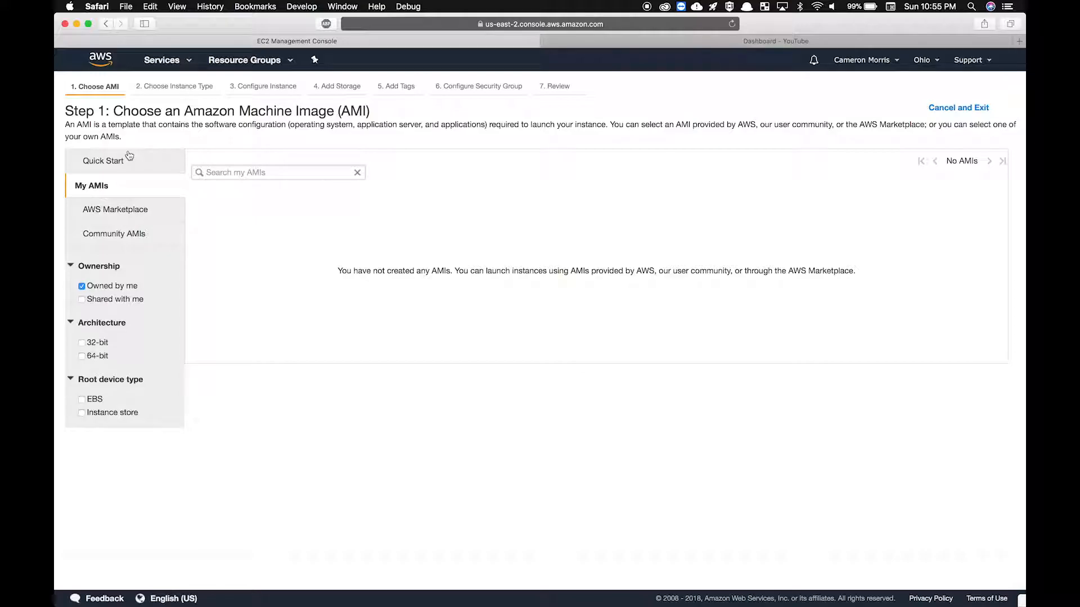
{"action": "left_click", "coordinate": [151, 216]}
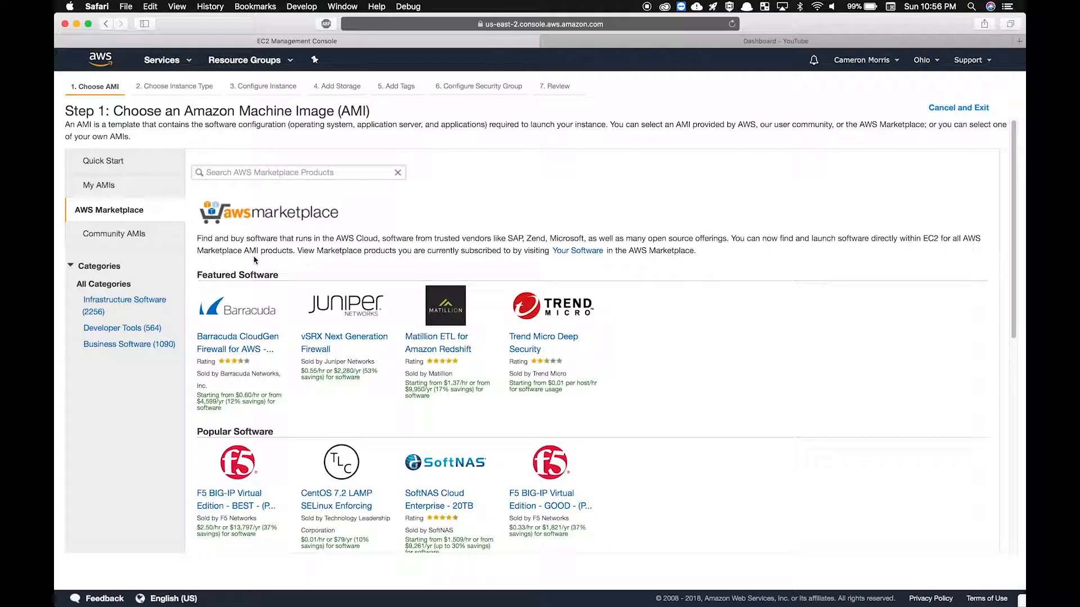
{"action": "left_click", "coordinate": [139, 242]}
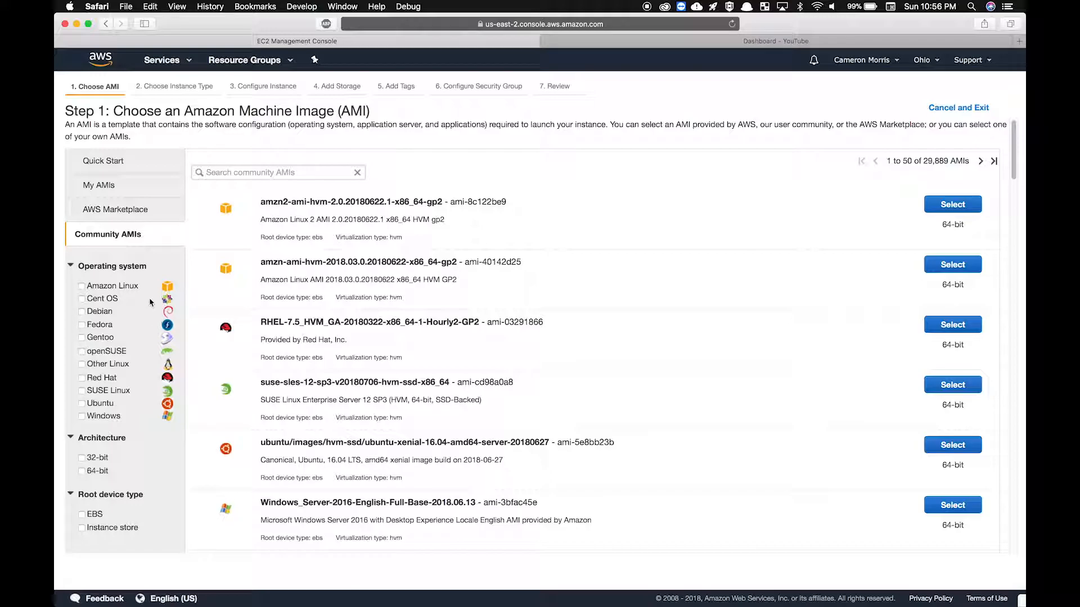
{"action": "left_click", "coordinate": [124, 189]}
{"action": "left_click", "coordinate": [120, 159]}
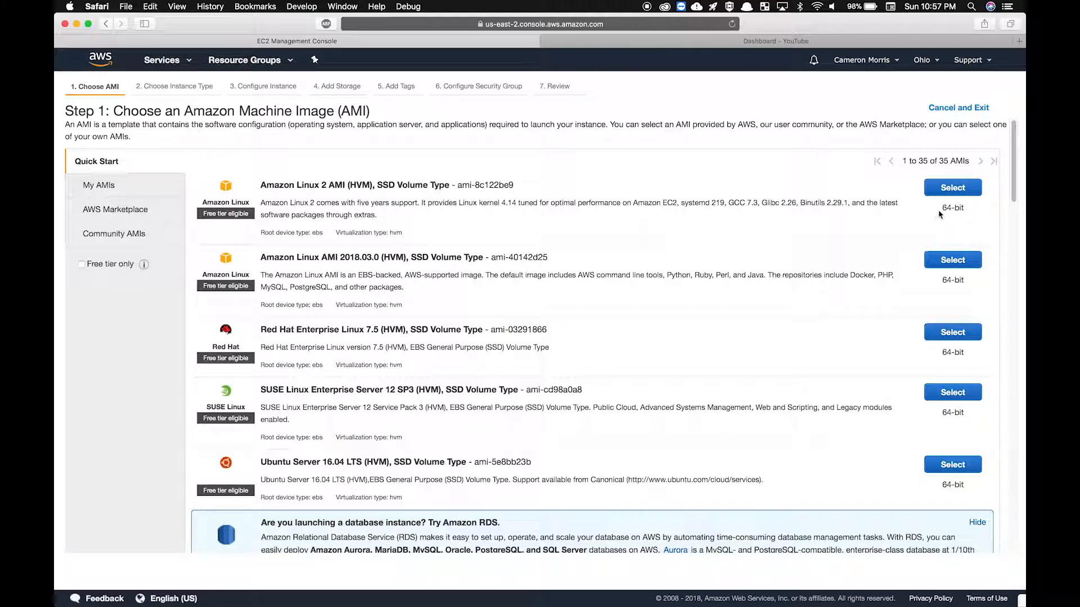
Step: Choose the Amazon Linux 2 AMI (HVM), SSD Volume Type, with the t2.micro instance type and proceed to the instance details
{"action": "left_click", "coordinate": [962, 193]}
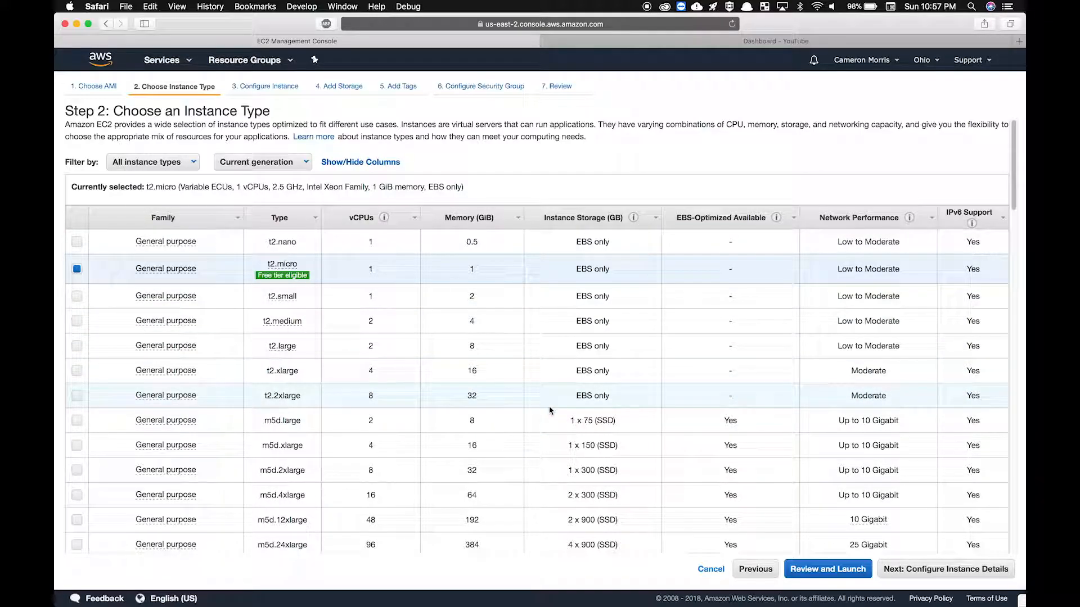
{"action": "mouse_move", "coordinate": [276, 281]}
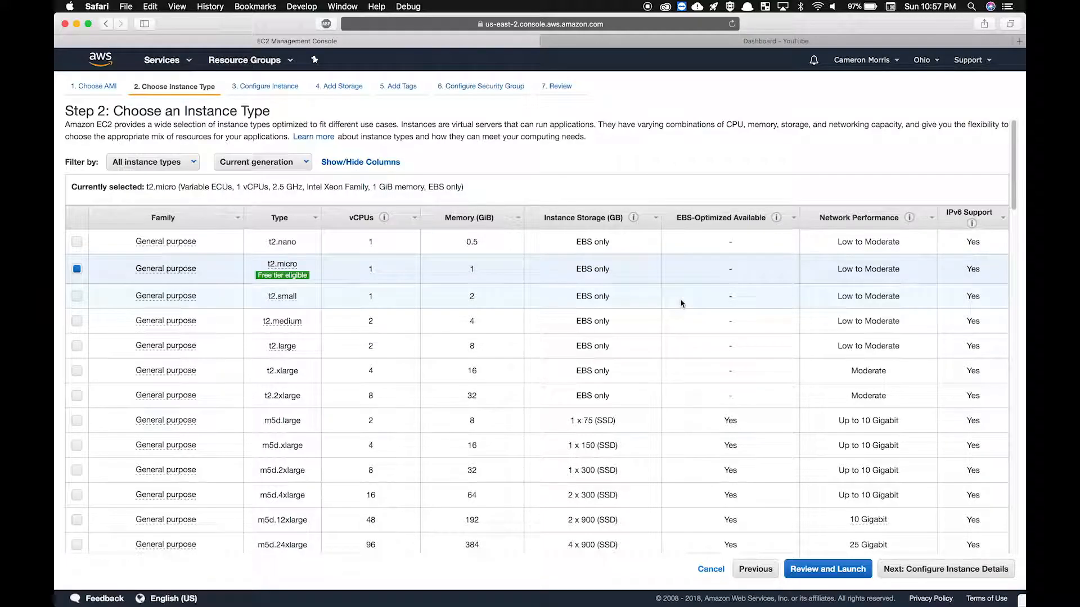
{"action": "left_click", "coordinate": [920, 570]}
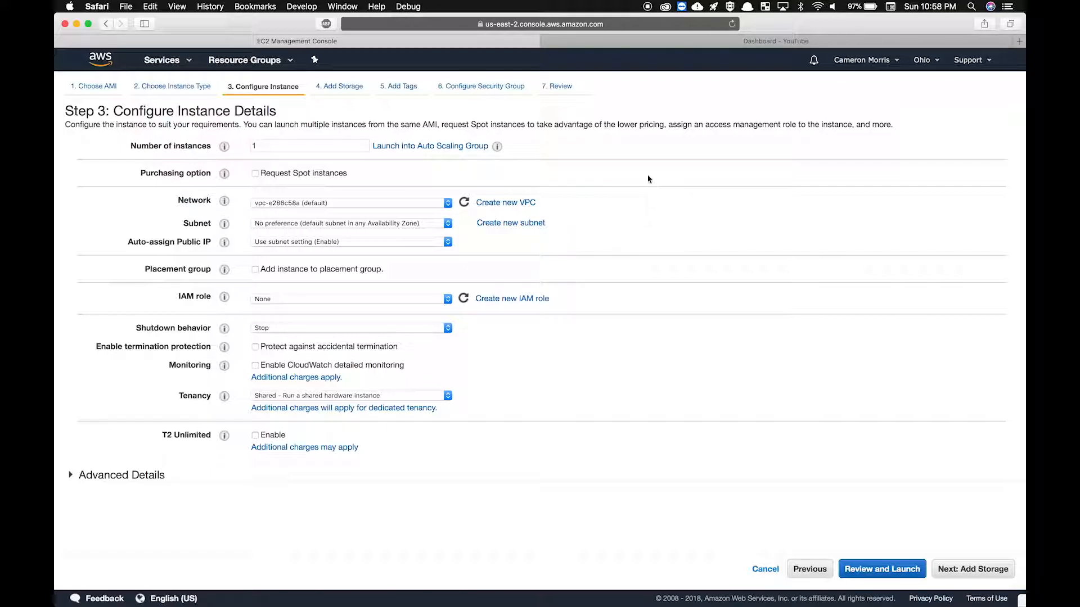
Step: Search the web for "amazon price calculator" in a new browser tab
{"action": "left_click", "coordinate": [1019, 43]}
{"action": "type", "text": "amazon"}
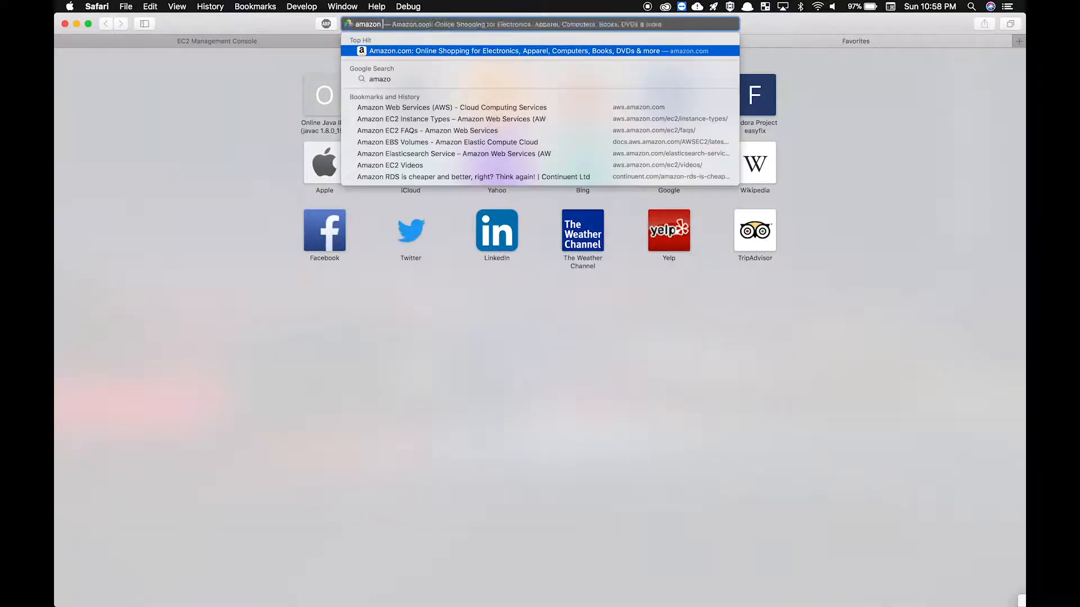
{"action": "type", "text": " price calculato"}
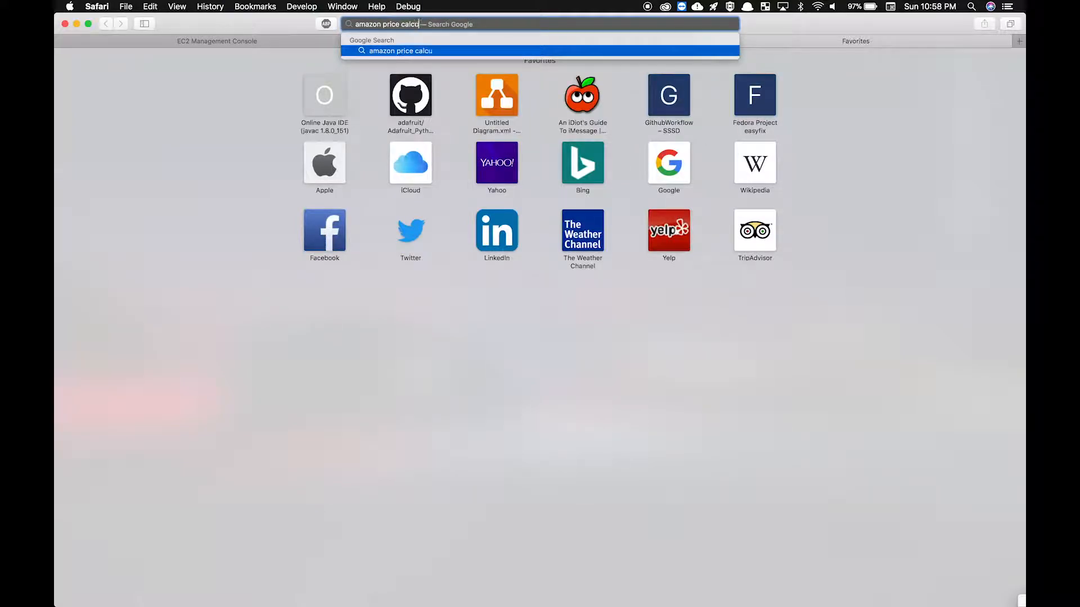
{"action": "type", "text": "r"}
{"action": "key", "text": "Return"}
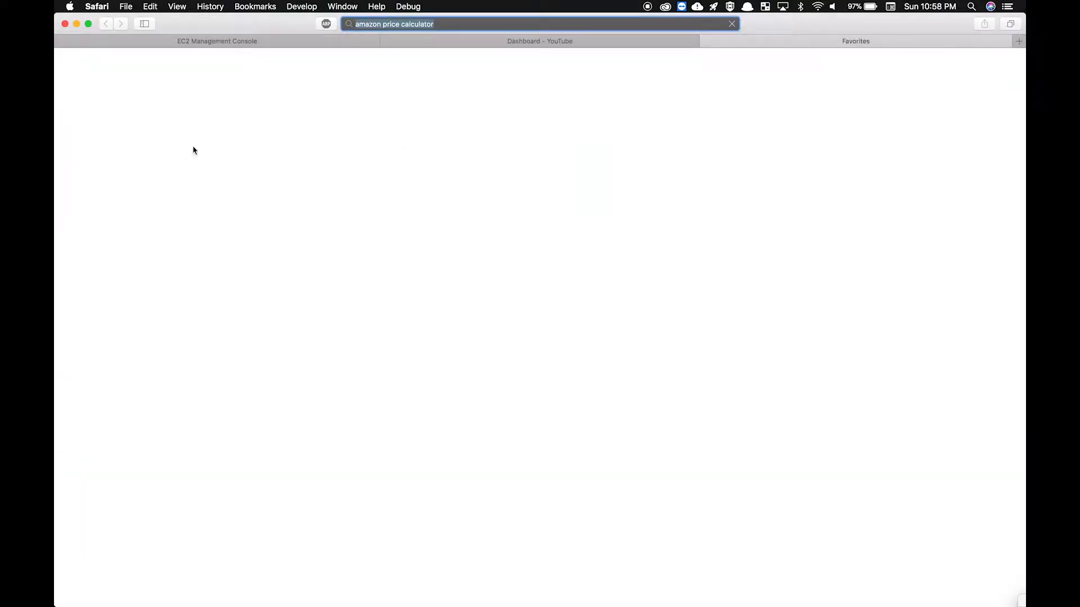
Step: Open the AWS Simple Monthly Calculator by way of the AWS blog post on estimating costs
{"action": "scroll", "coordinate": [267, 316], "scroll_direction": "down", "scroll_amount": 3}
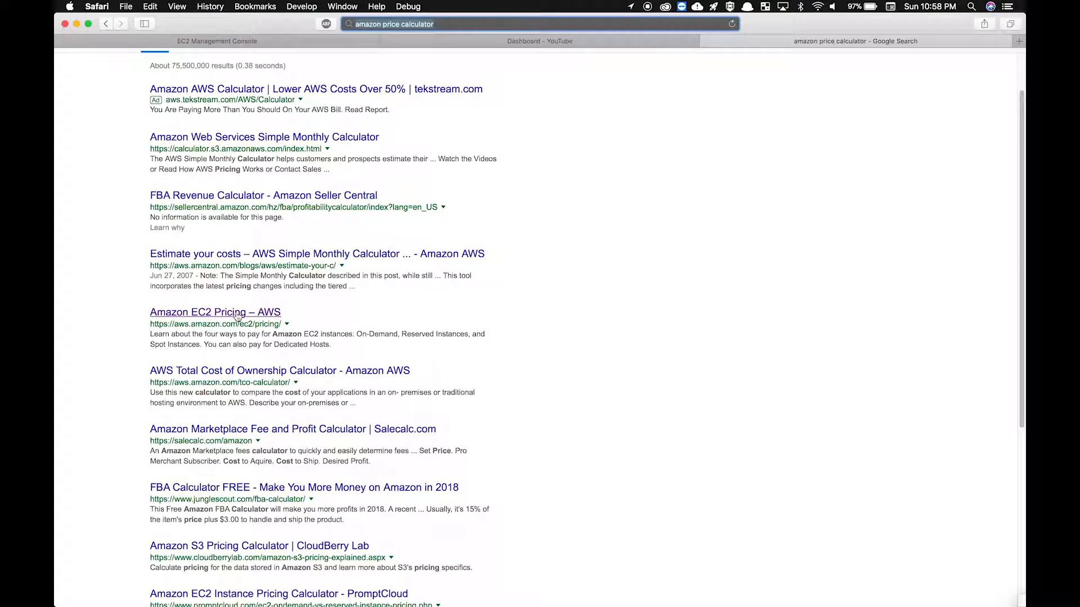
{"action": "scroll", "coordinate": [237, 316], "scroll_direction": "up", "scroll_amount": 1}
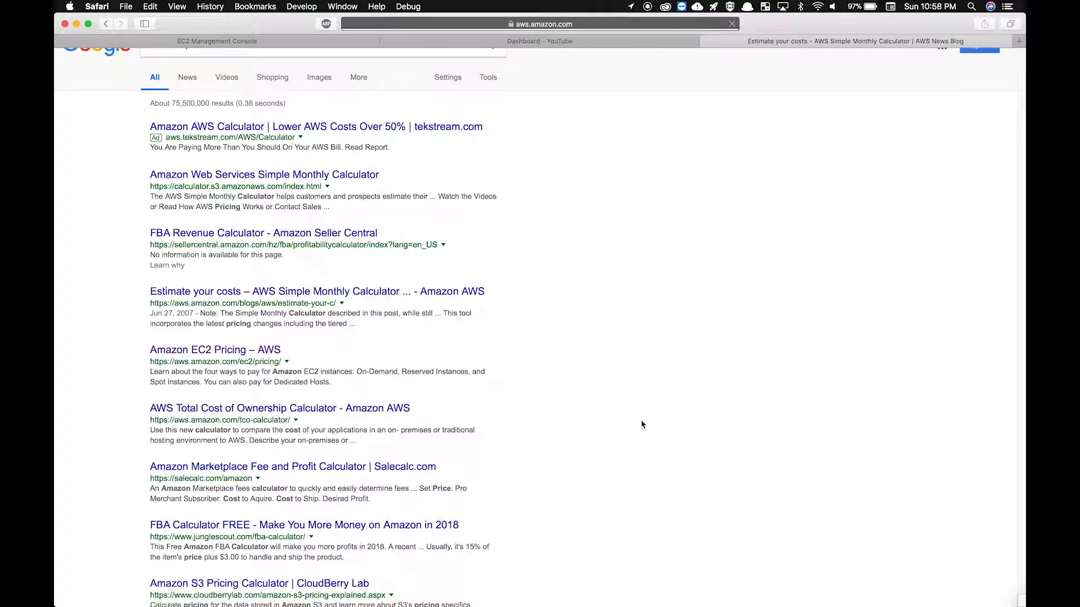
{"action": "scroll", "coordinate": [641, 425], "scroll_direction": "down", "scroll_amount": 5}
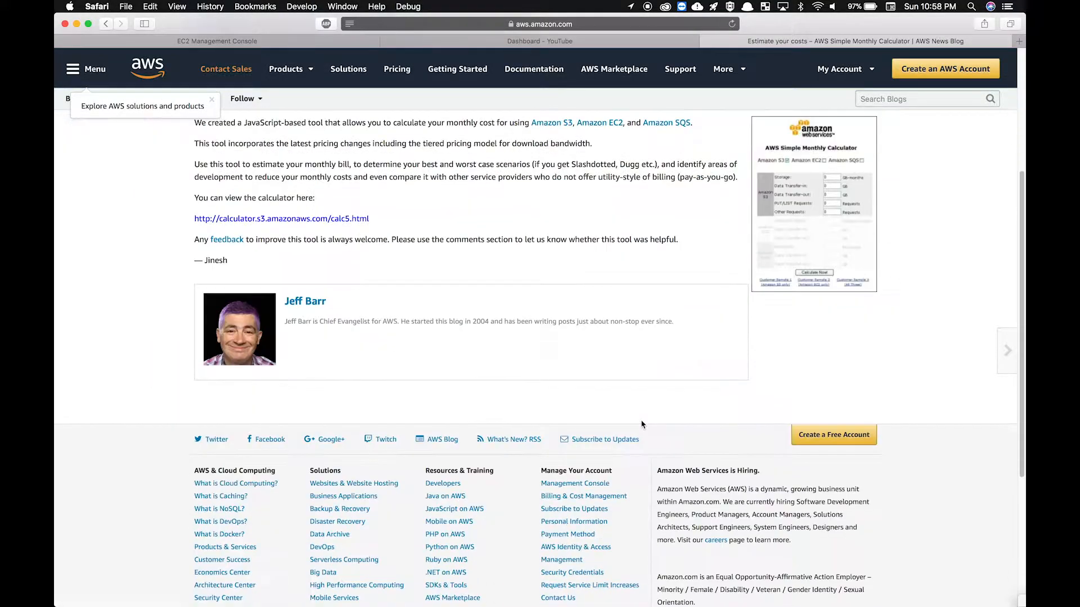
{"action": "scroll", "coordinate": [641, 424], "scroll_direction": "up", "scroll_amount": 4}
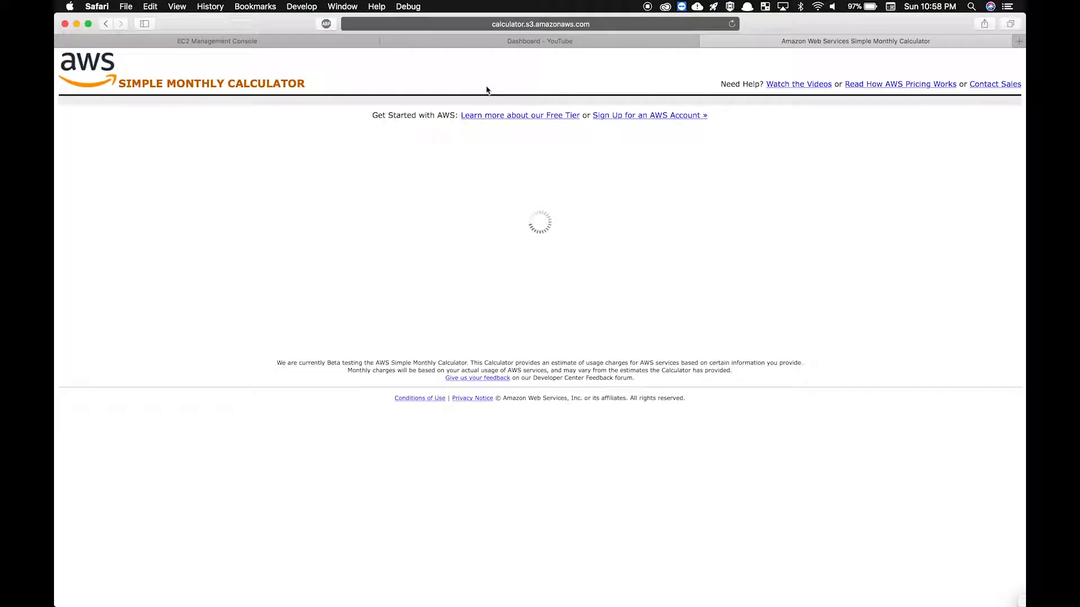
Step: Examine the calculator's Amazon EC2 cost form and its list of services
{"action": "scroll", "coordinate": [487, 411], "scroll_direction": "down", "scroll_amount": 3}
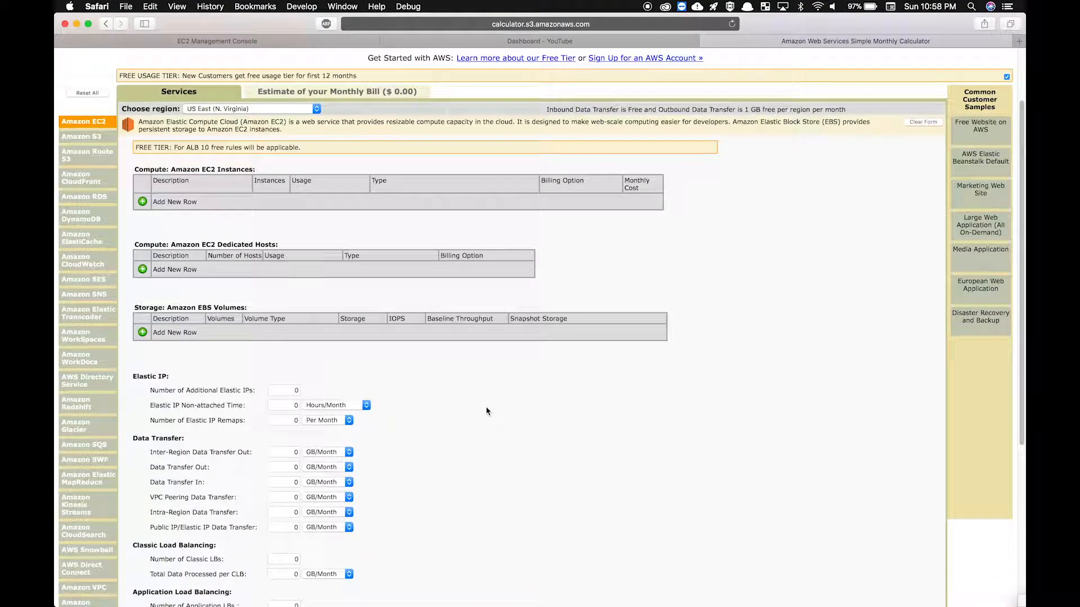
{"action": "scroll", "coordinate": [487, 412], "scroll_direction": "up", "scroll_amount": 3}
{"action": "scroll", "coordinate": [486, 411], "scroll_direction": "down", "scroll_amount": 8}
{"action": "scroll", "coordinate": [487, 411], "scroll_direction": "up", "scroll_amount": 8}
{"action": "scroll", "coordinate": [487, 411], "scroll_direction": "down", "scroll_amount": 1}
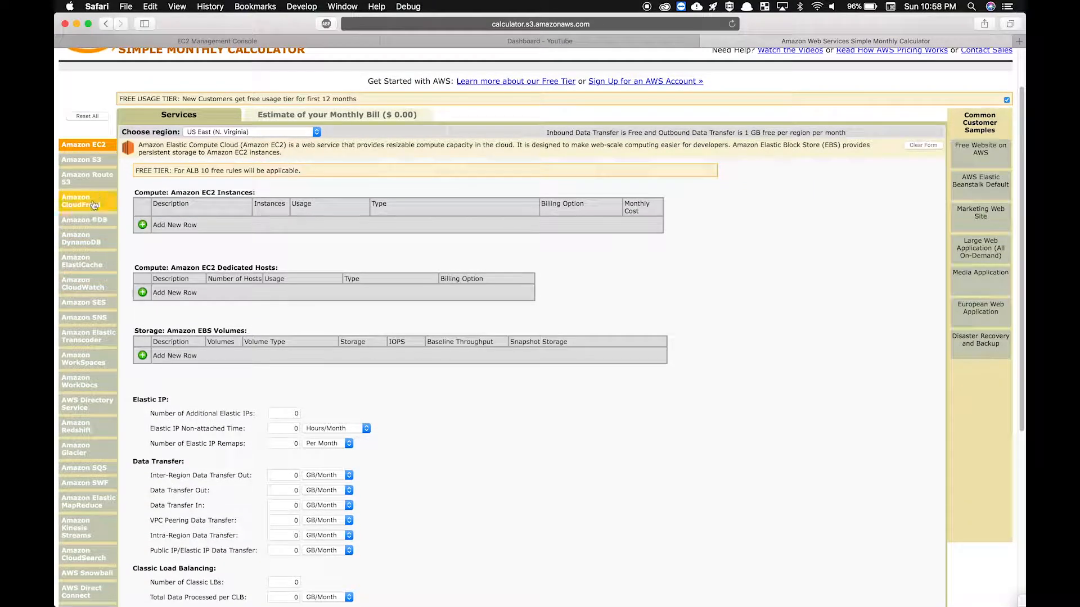
Step: Look over the rest of the calculator's service list and return to the EC2 console's instance details
{"action": "scroll", "coordinate": [122, 402], "scroll_direction": "down", "scroll_amount": 3}
{"action": "scroll", "coordinate": [122, 403], "scroll_direction": "up", "scroll_amount": 3}
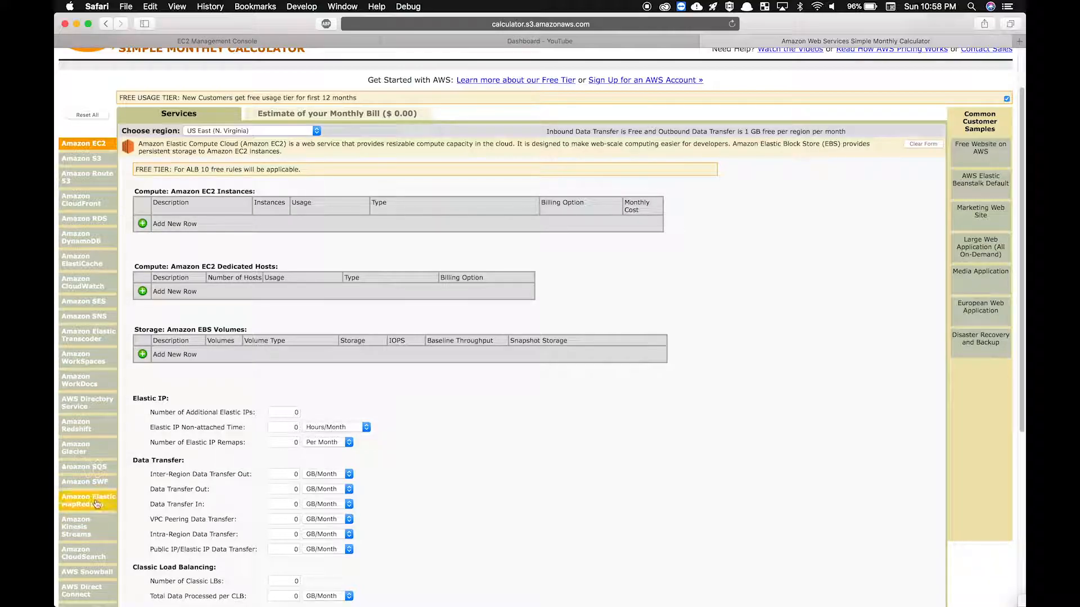
{"action": "scroll", "coordinate": [407, 481], "scroll_direction": "up", "scroll_amount": 1}
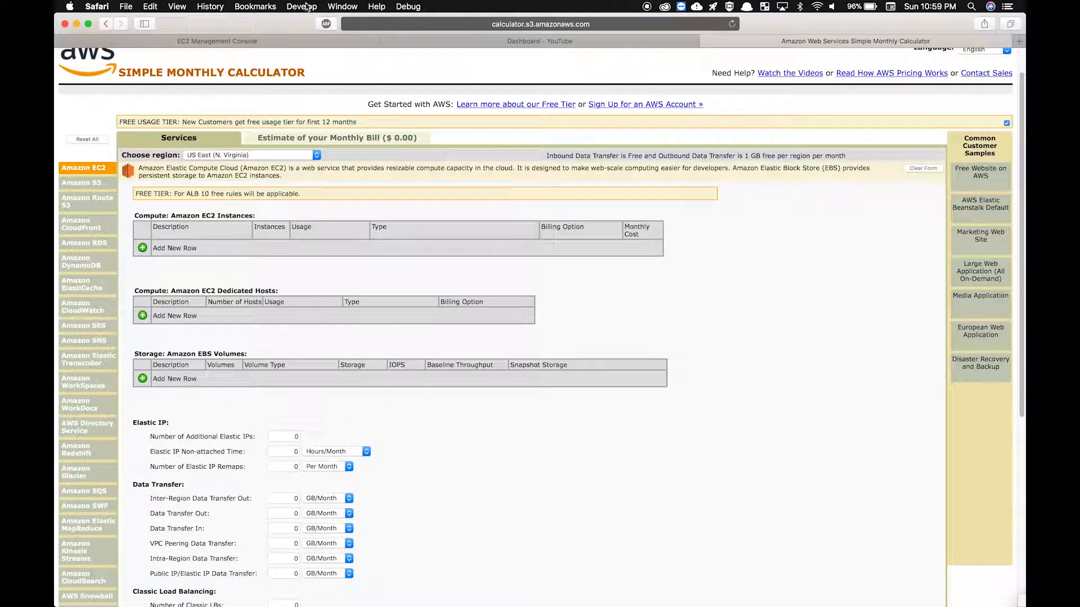
{"action": "left_click", "coordinate": [249, 42]}
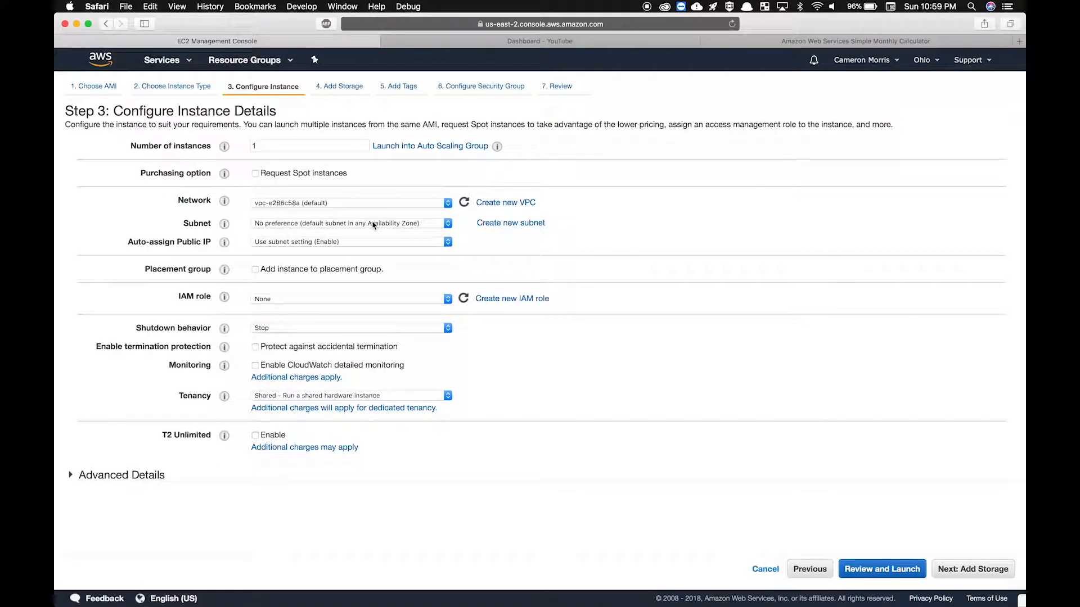
Step: Keep the default VPC and set the instance's subnet to subnet-fea7b8b3, the default in us-east-2c
{"action": "left_click", "coordinate": [360, 203]}
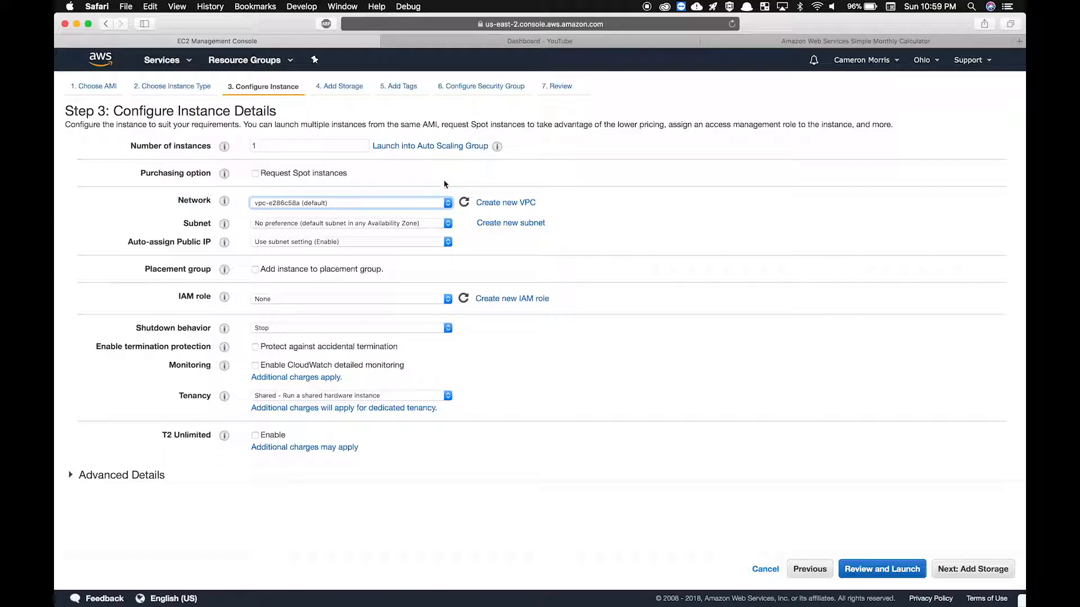
{"action": "left_click", "coordinate": [340, 226]}
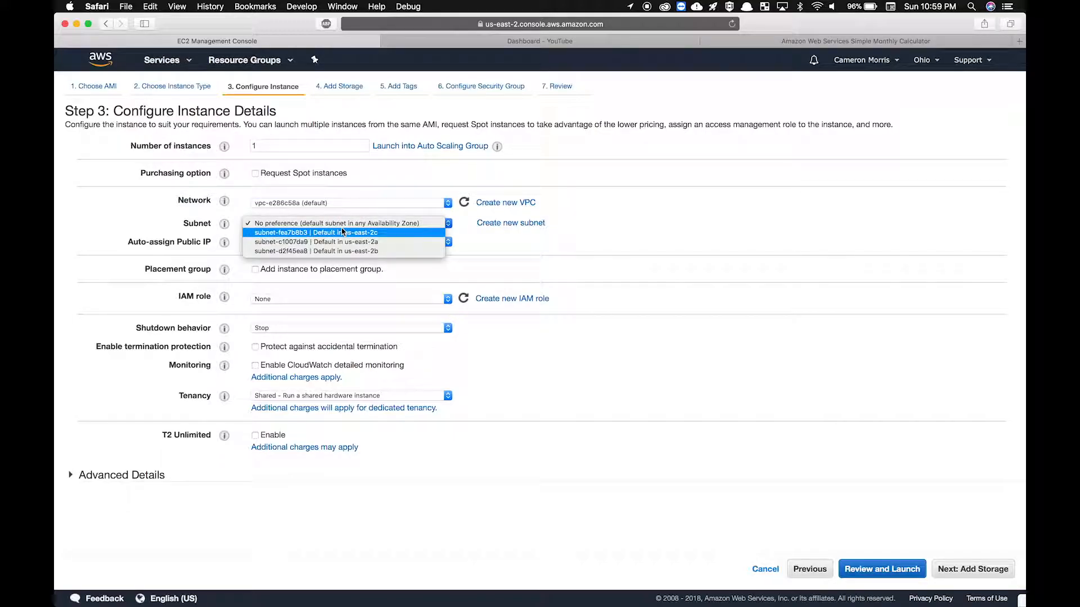
{"action": "left_click", "coordinate": [393, 234]}
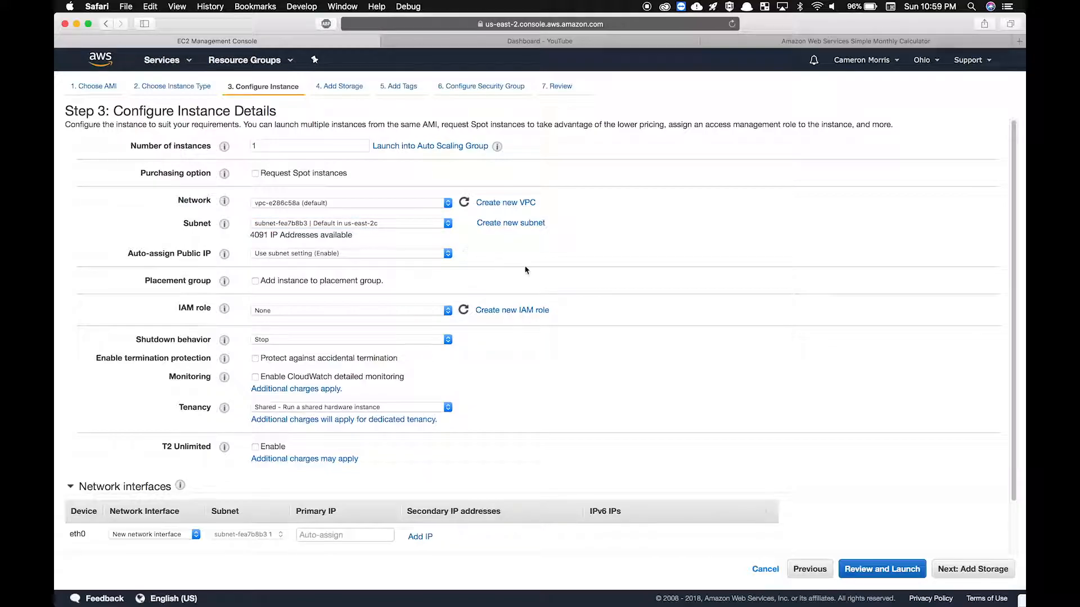
Step: Set Auto-assign Public IP to Enable for the instance
{"action": "scroll", "coordinate": [408, 245], "scroll_direction": "down", "scroll_amount": 1}
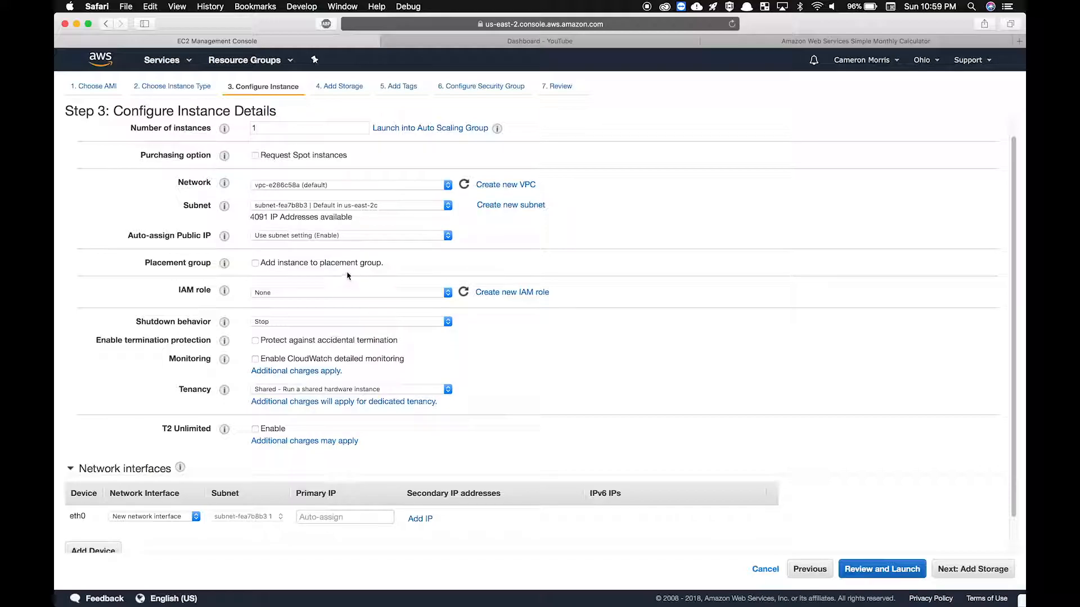
{"action": "left_click", "coordinate": [314, 236]}
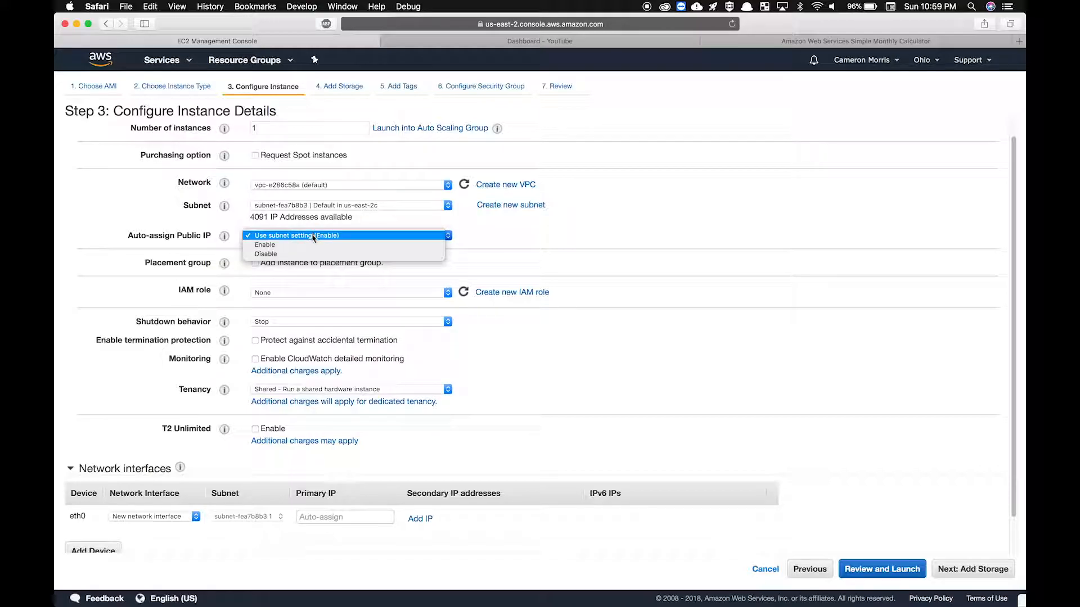
{"action": "left_click", "coordinate": [265, 245]}
{"action": "left_click", "coordinate": [499, 273]}
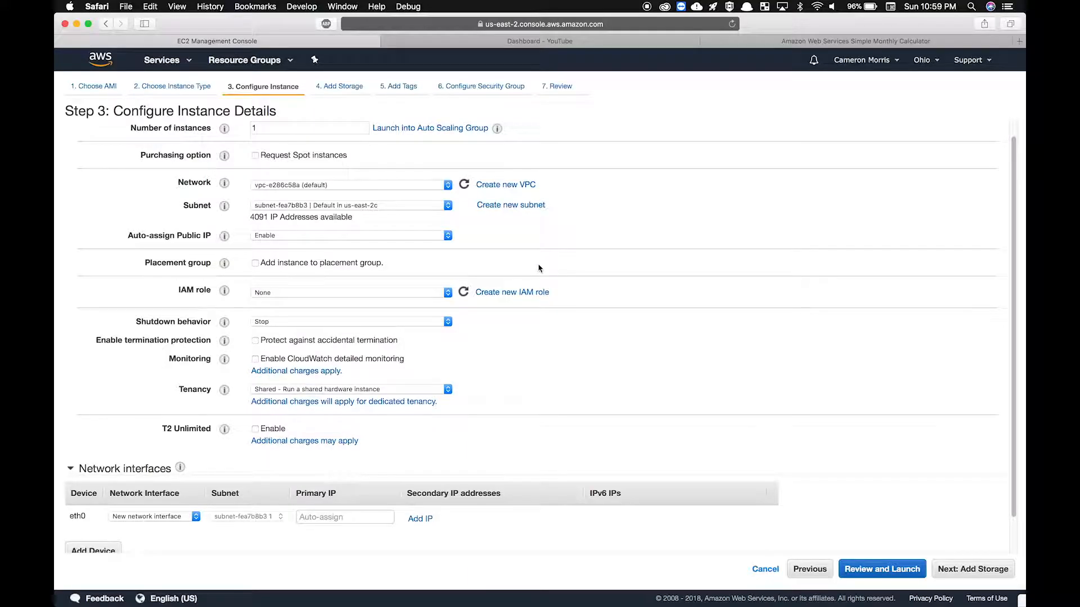
{"action": "scroll", "coordinate": [537, 269], "scroll_direction": "down", "scroll_amount": 2}
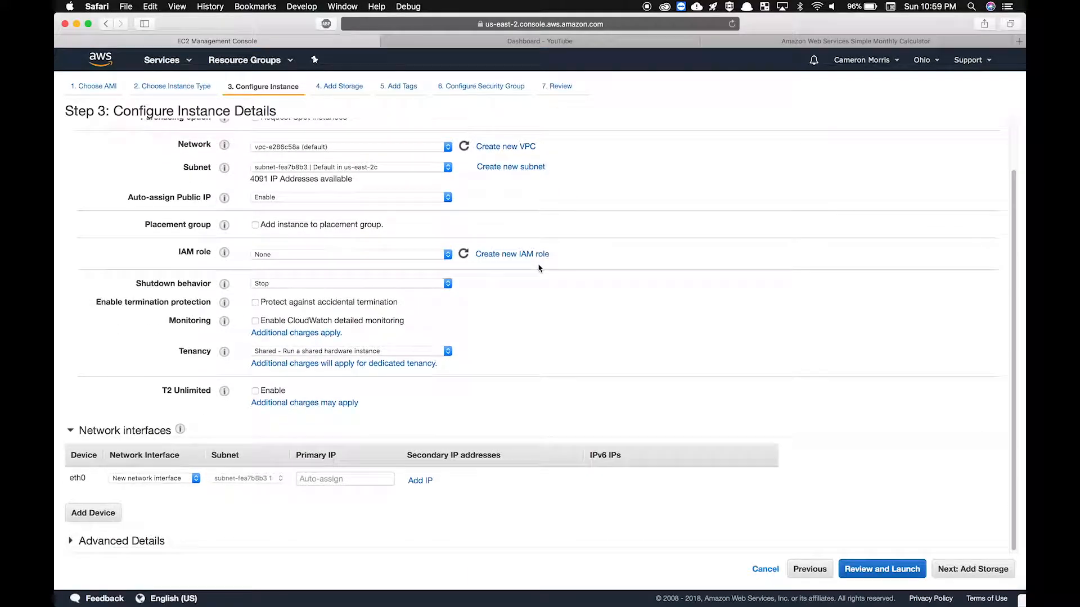
{"action": "left_click", "coordinate": [397, 197]}
{"action": "left_click", "coordinate": [513, 218]}
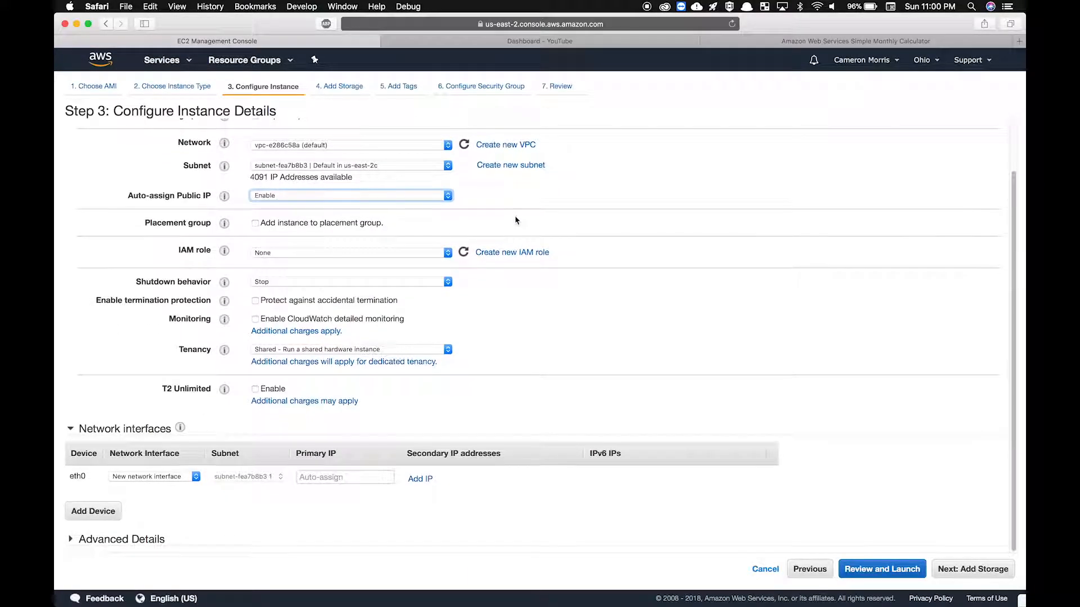
Step: Leave the IAM role set to None and proceed to the storage settings
{"action": "left_click", "coordinate": [443, 257]}
{"action": "left_click", "coordinate": [443, 258]}
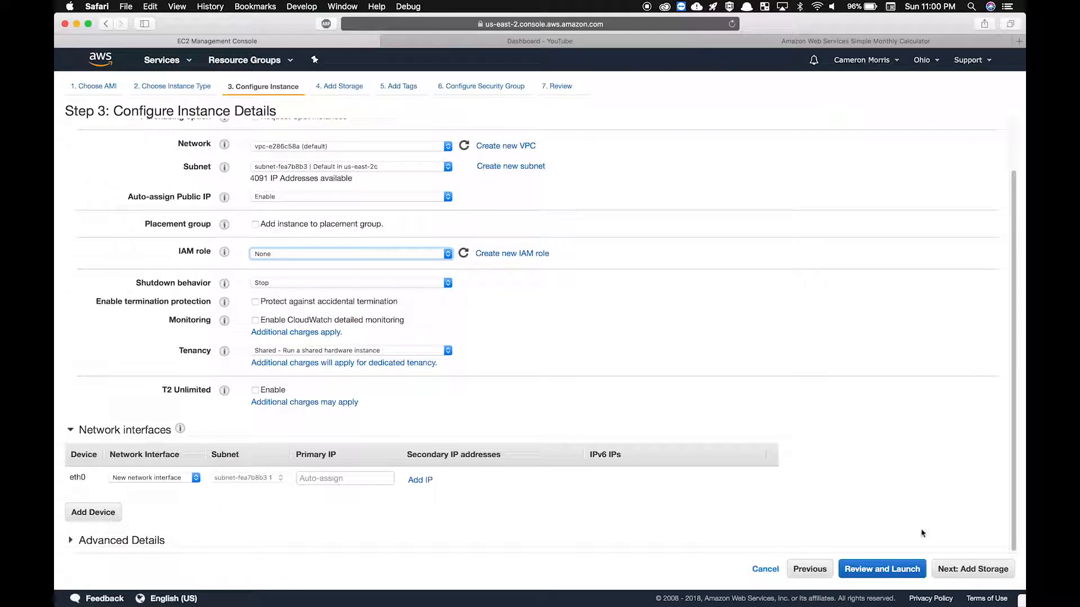
{"action": "left_click", "coordinate": [963, 572]}
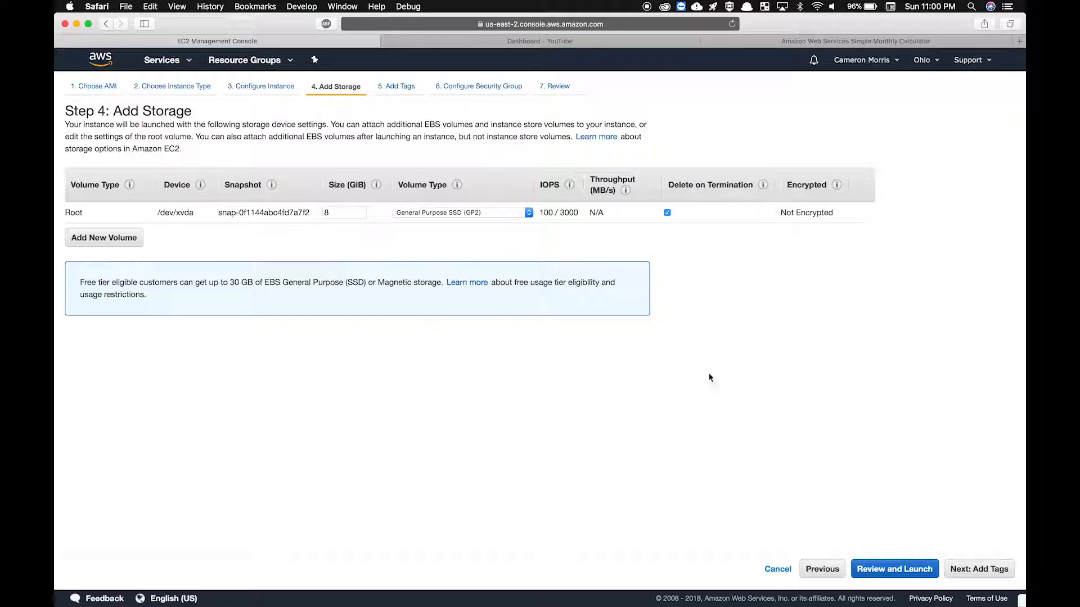
Step: Set the root volume's size to 30 GiB, keeping General Purpose SSD (GP2) as its volume type
{"action": "left_click_drag", "start_coordinate": [338, 213], "coordinate": [290, 212]}
{"action": "type", "text": "30"}
{"action": "left_click", "coordinate": [380, 242]}
{"action": "left_click", "coordinate": [473, 213]}
{"action": "left_click", "coordinate": [548, 208]}
Step: Go to the instance launch review and open its security group for editing
{"action": "left_click", "coordinate": [895, 570]}
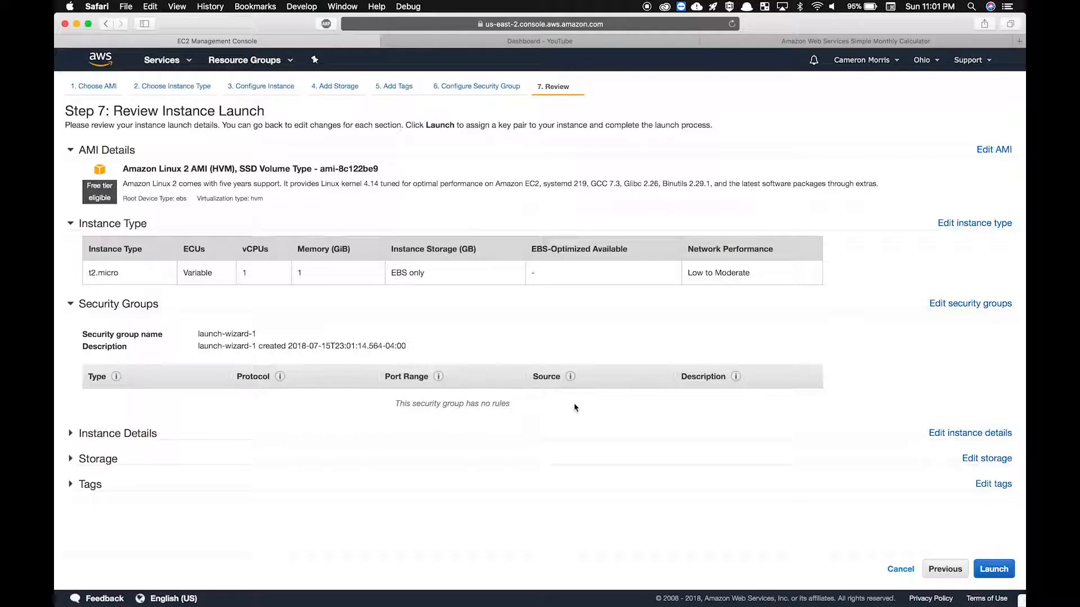
{"action": "left_click", "coordinate": [952, 306]}
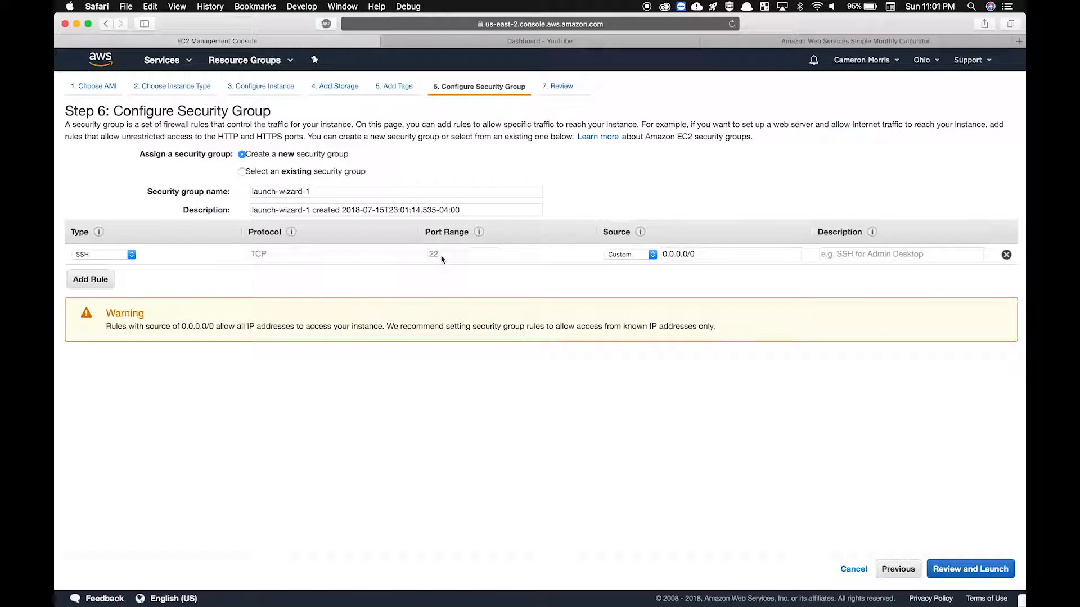
Step: Add an HTTP rule to the new security group and delete that rule again
{"action": "left_click", "coordinate": [95, 279]}
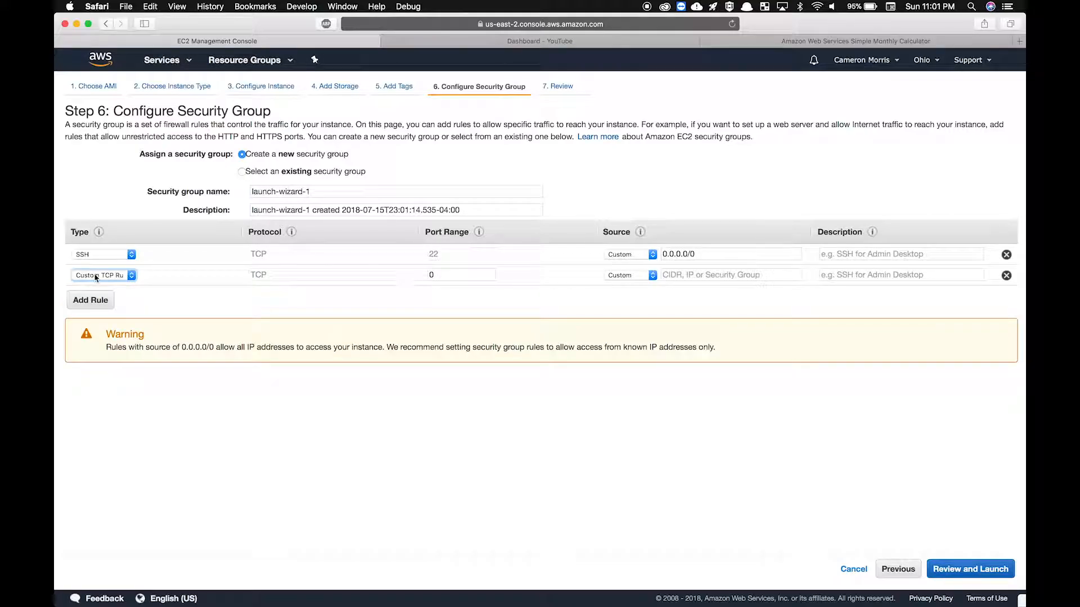
{"action": "left_click", "coordinate": [96, 275]}
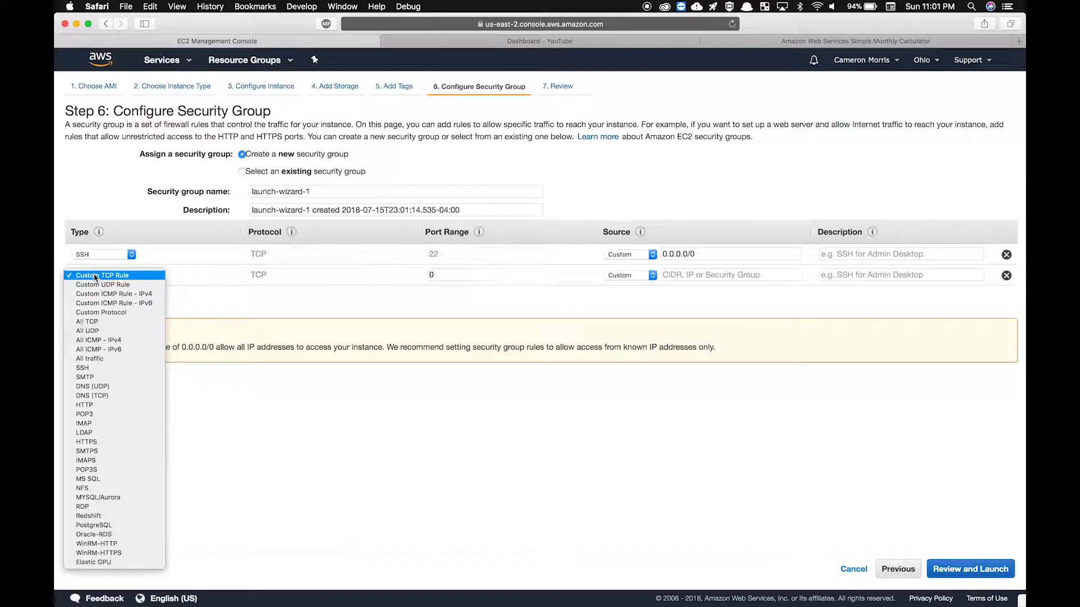
{"action": "left_click", "coordinate": [110, 405]}
{"action": "left_click", "coordinate": [237, 310]}
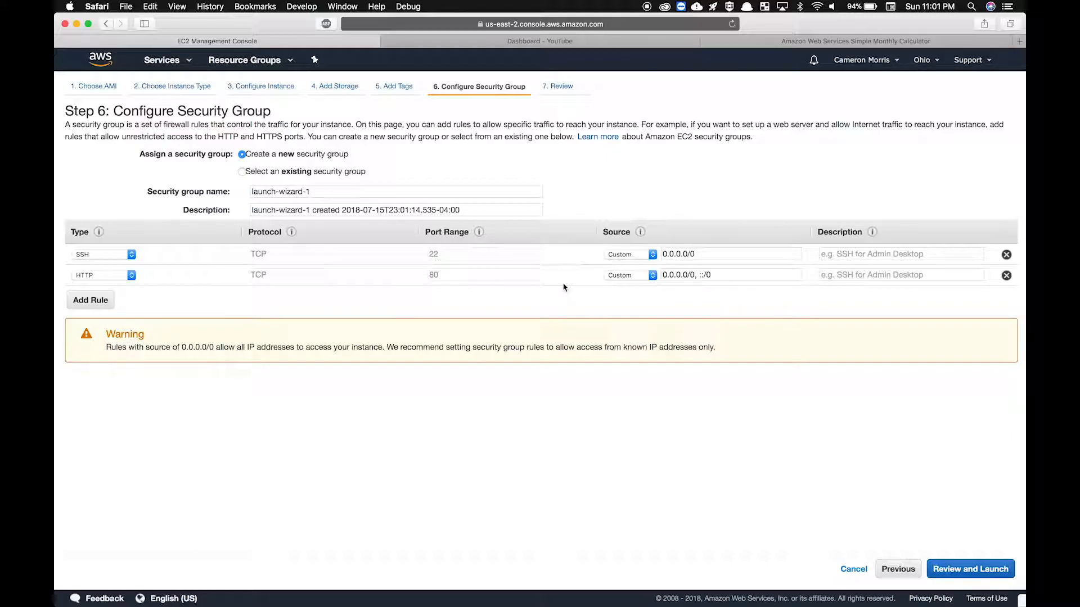
{"action": "left_click", "coordinate": [1006, 276]}
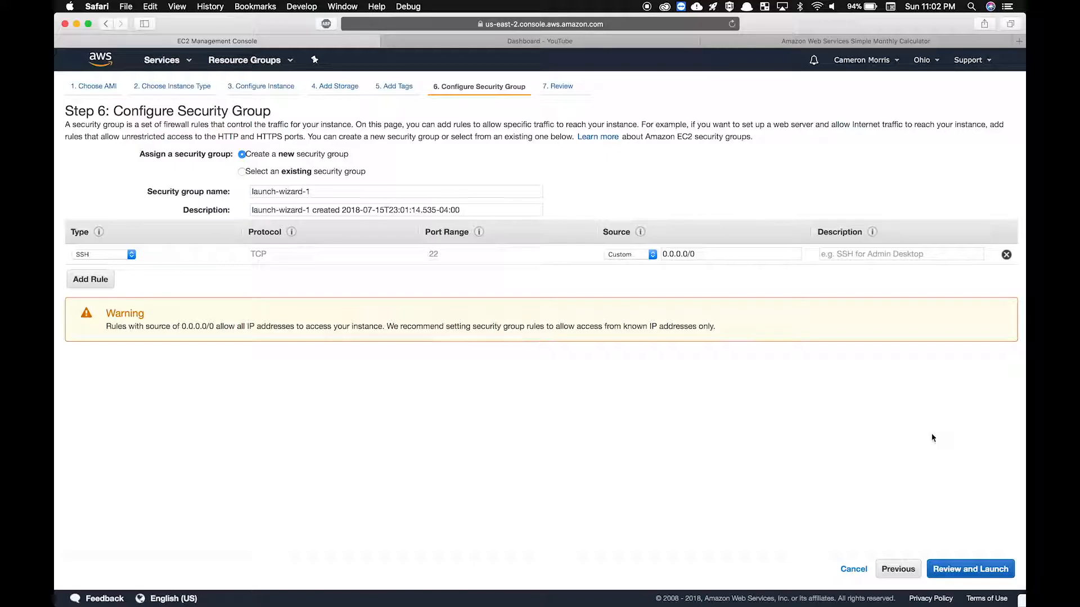
Step: Proceed to launch with the SSH-only security group and choose to create a new key pair
{"action": "left_click", "coordinate": [964, 570]}
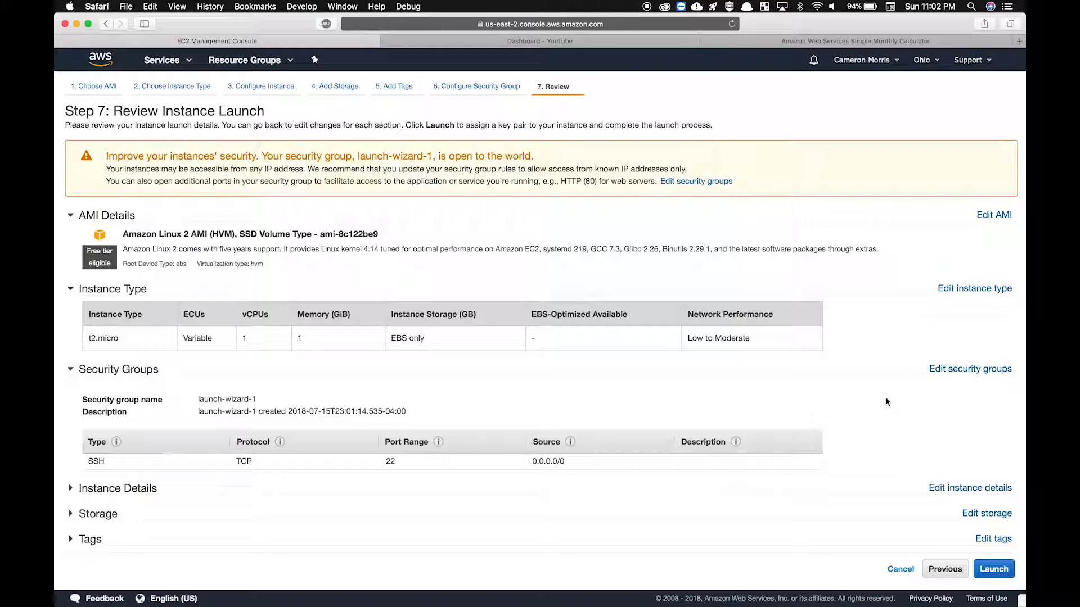
{"action": "left_click", "coordinate": [994, 569]}
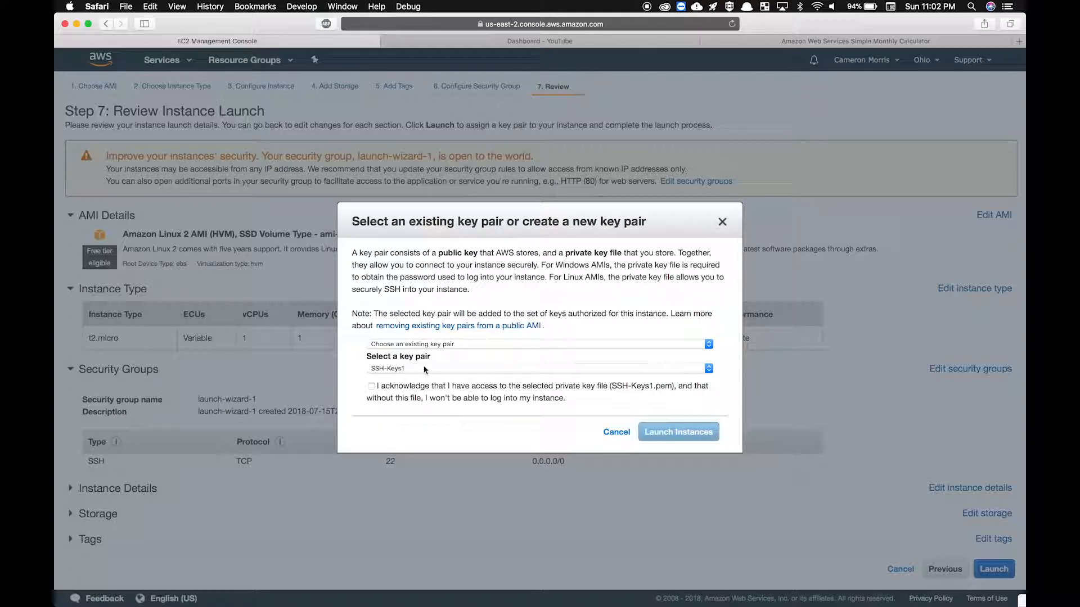
{"action": "left_click", "coordinate": [425, 345]}
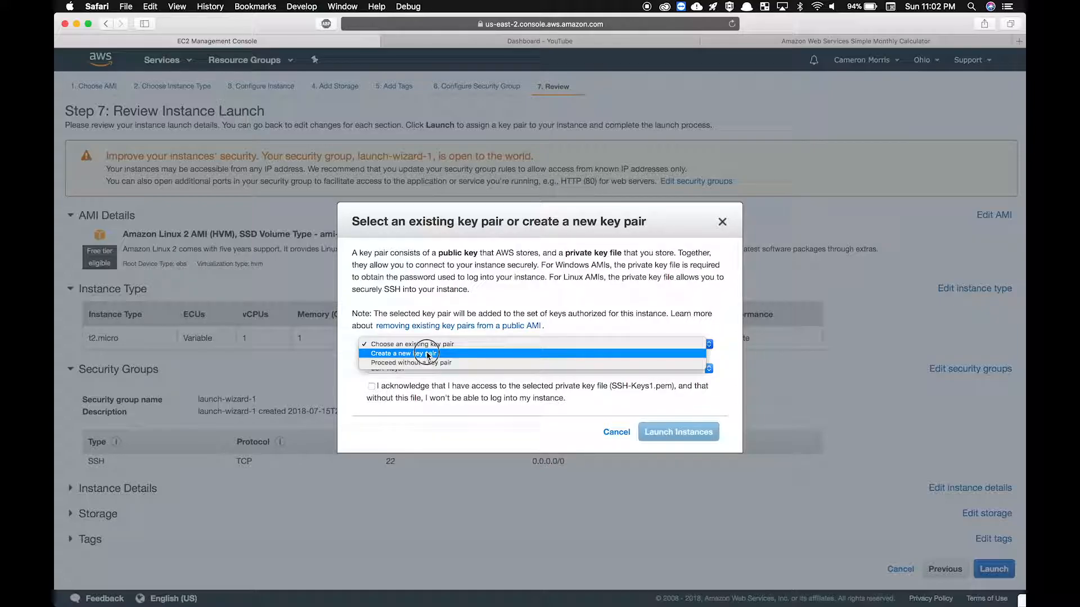
{"action": "left_click", "coordinate": [429, 354]}
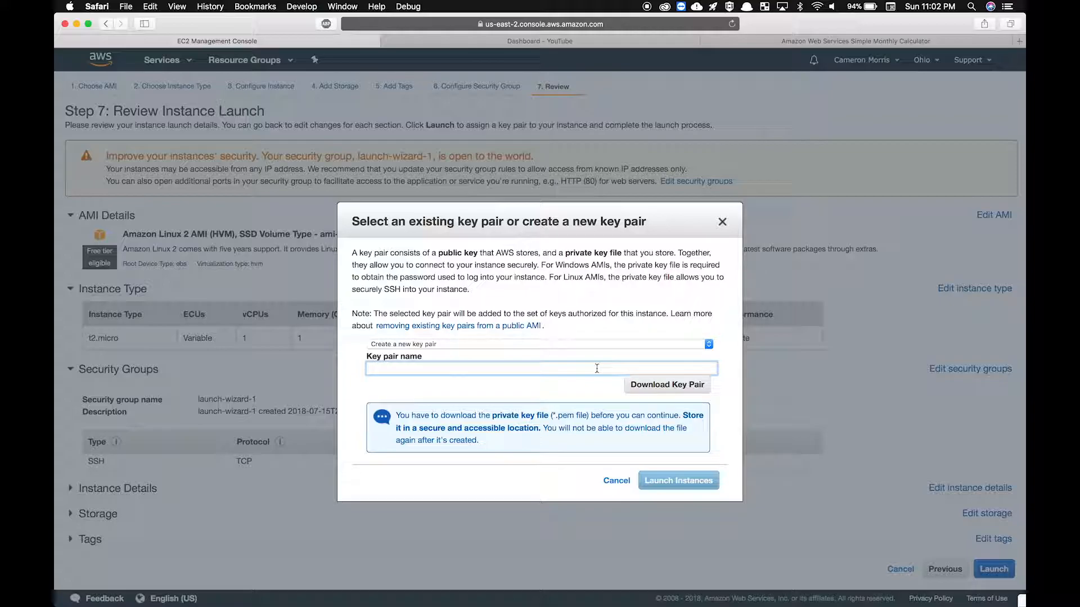
Step: Try to create and download a key pair named "Tech Lecture", and retry it as "TechLecture"
{"action": "type", "text": "Tech Lecture"}
{"action": "left_click", "coordinate": [585, 331]}
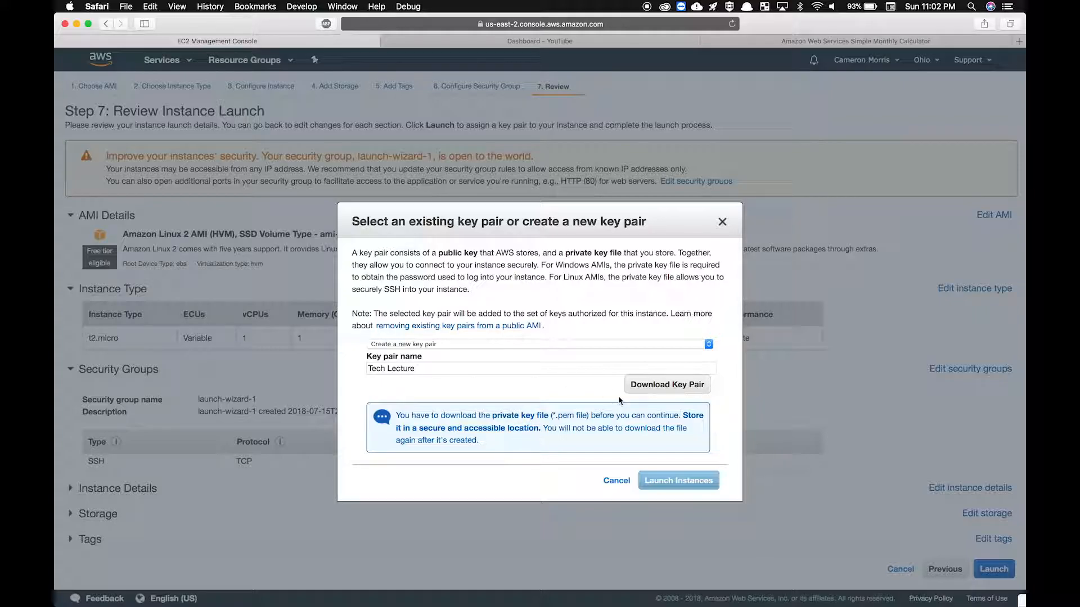
{"action": "left_click", "coordinate": [641, 386]}
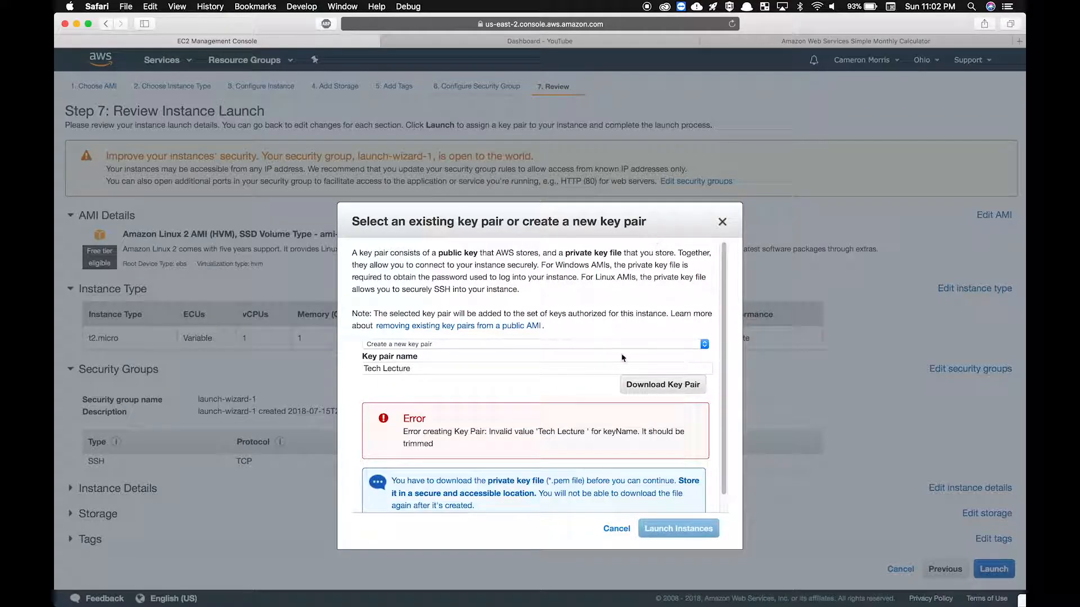
{"action": "scroll", "coordinate": [622, 358], "scroll_direction": "down", "scroll_amount": 1}
{"action": "left_click", "coordinate": [384, 352]}
{"action": "key", "text": "BackSpace"}
{"action": "left_click", "coordinate": [668, 372]}
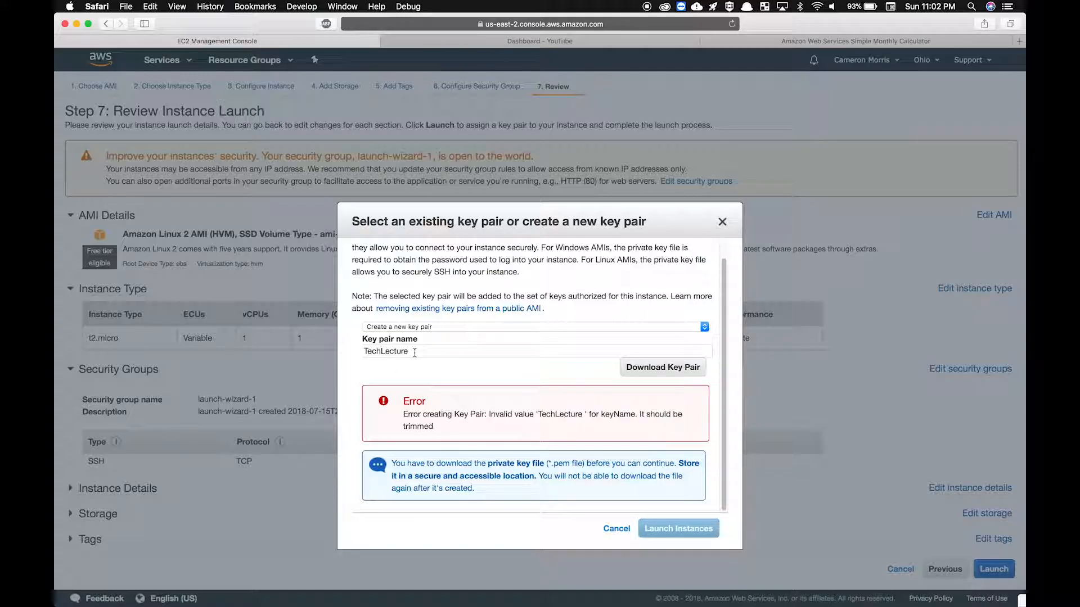
Step: Name the new key pair "tl" and download its private key file
{"action": "left_click_drag", "start_coordinate": [415, 353], "coordinate": [302, 353]}
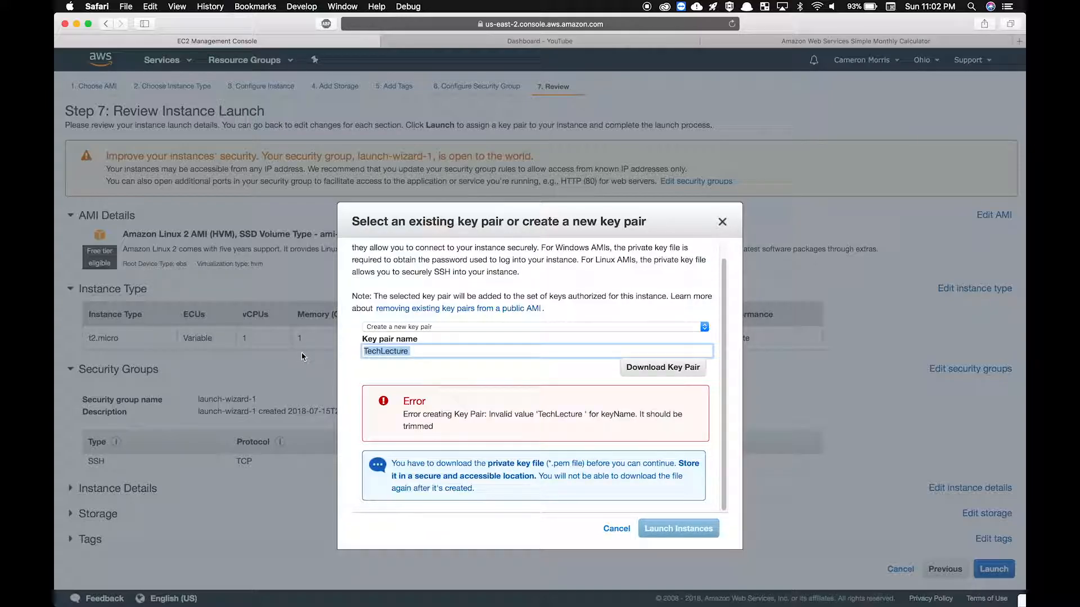
{"action": "type", "text": "tl"}
{"action": "left_click", "coordinate": [675, 385]}
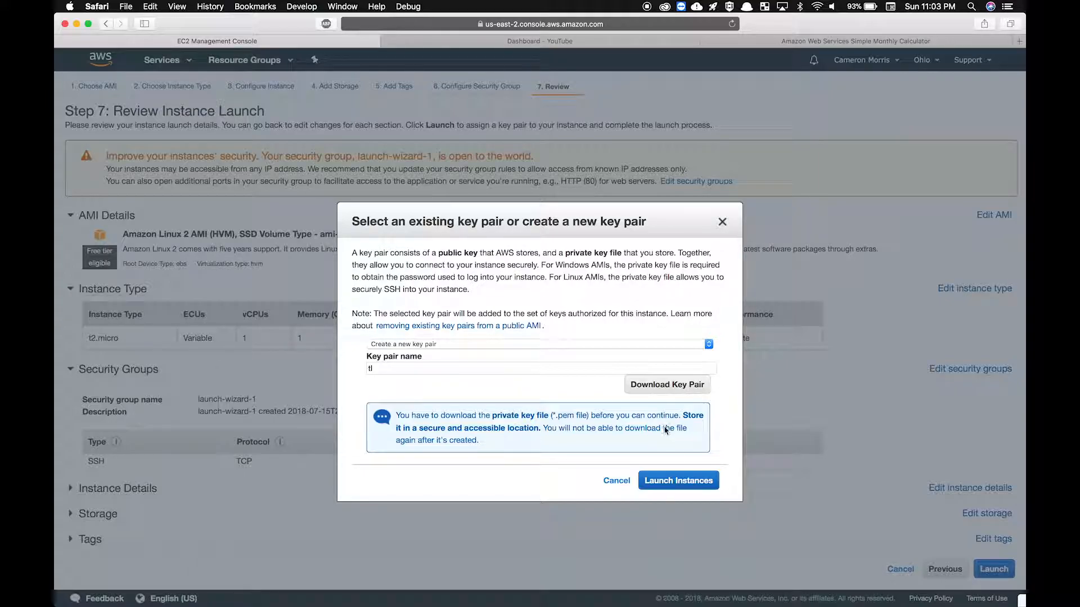
Step: Launch the instance and open the list of instances
{"action": "left_click", "coordinate": [678, 481]}
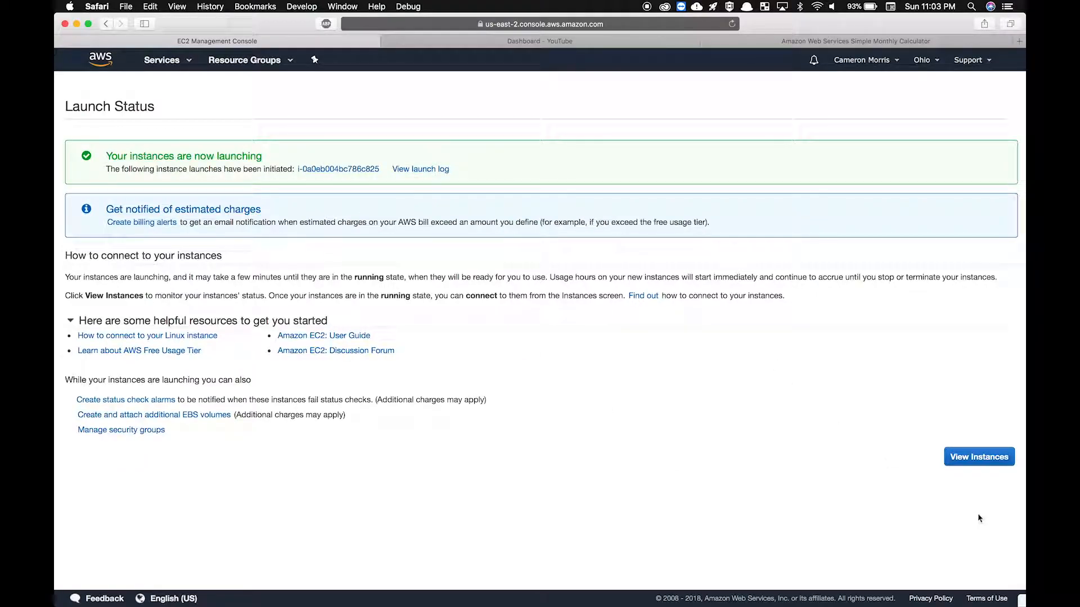
{"action": "left_click", "coordinate": [988, 454]}
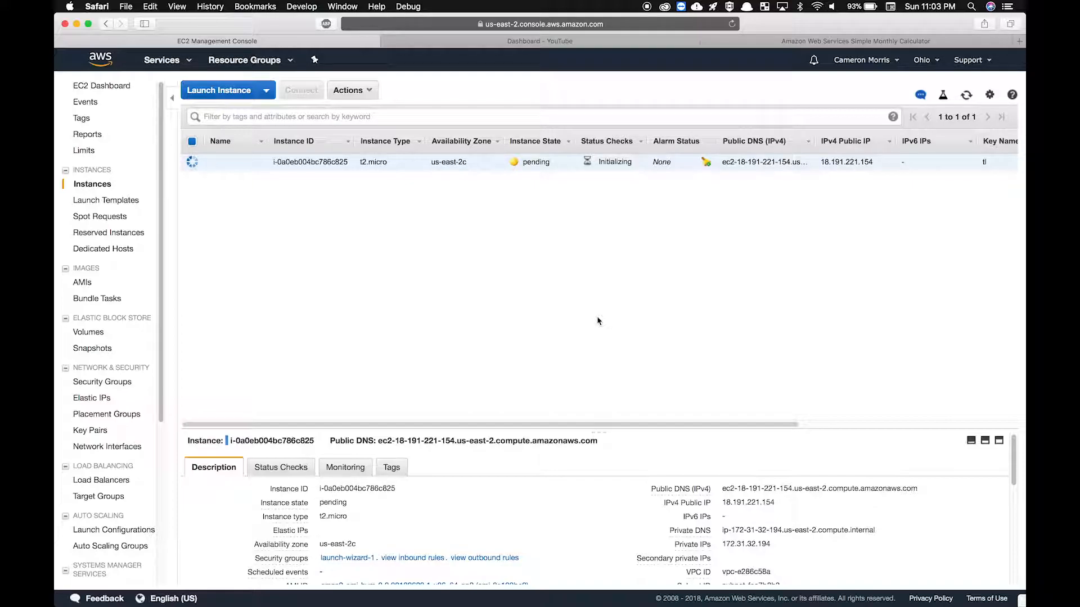
Step: Name the new instance "Tech Lecture Overview" and widen the Name column to fit it
{"action": "left_click", "coordinate": [256, 163]}
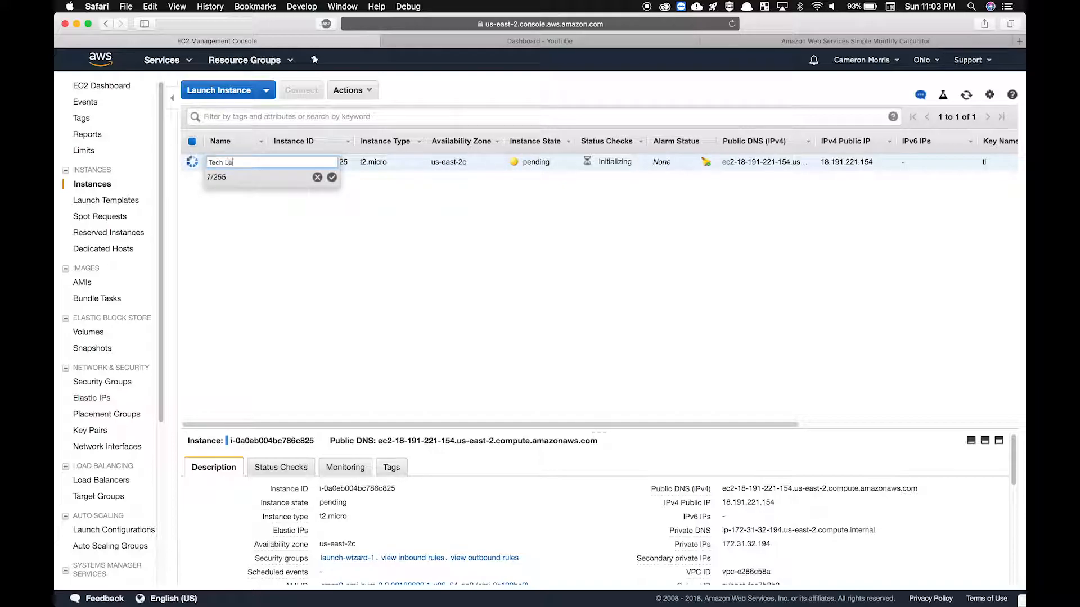
{"action": "type", "text": "re Overview"}
{"action": "key", "text": "Return"}
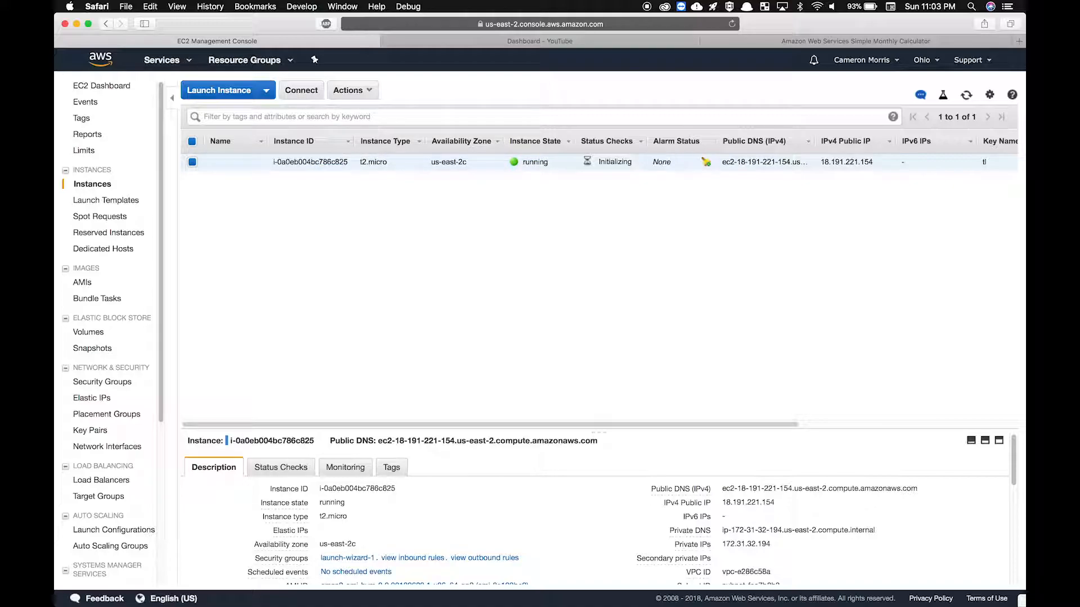
{"action": "left_click_drag", "start_coordinate": [267, 141], "coordinate": [291, 141]}
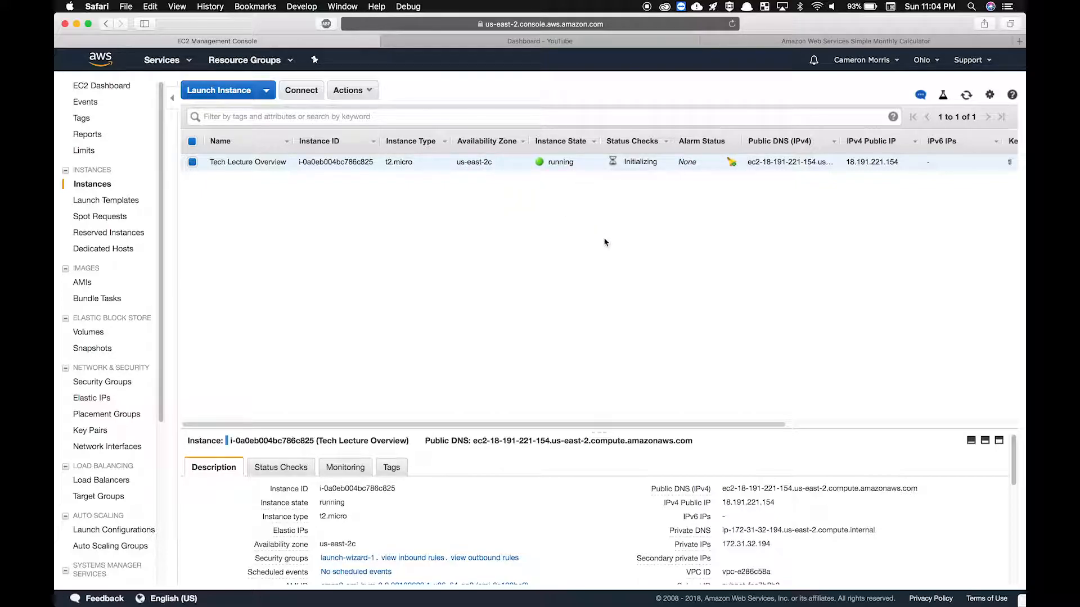
Step: Examine the instance's further columns, including its public DNS, public IP, key name, monitoring and launch time
{"action": "scroll", "coordinate": [573, 162], "scroll_direction": "right", "scroll_amount": 2}
{"action": "scroll", "coordinate": [574, 163], "scroll_direction": "right", "scroll_amount": 1}
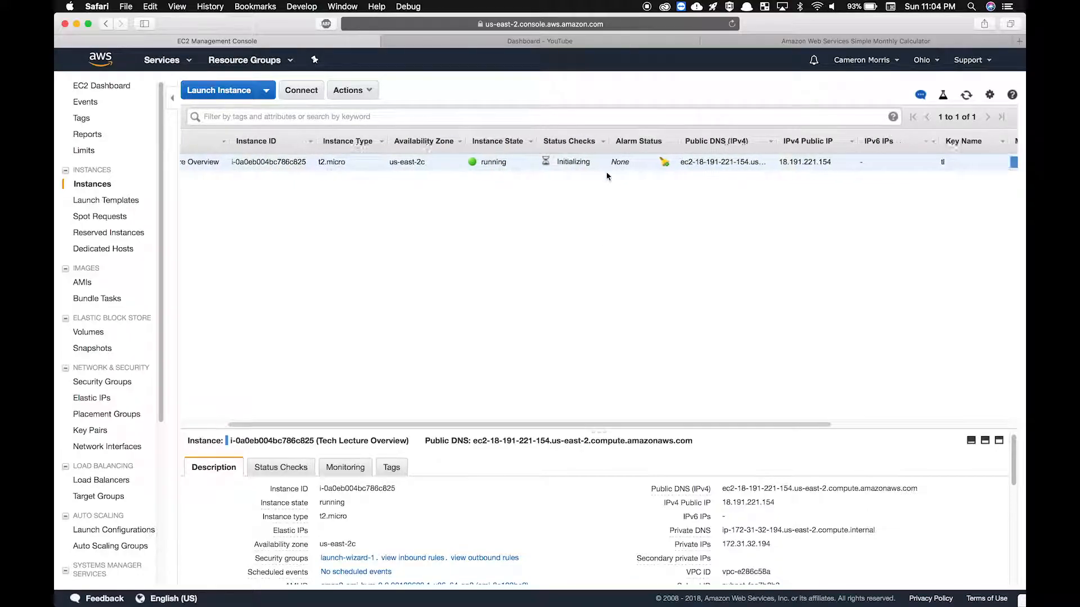
{"action": "scroll", "coordinate": [574, 163], "scroll_direction": "right", "scroll_amount": 8}
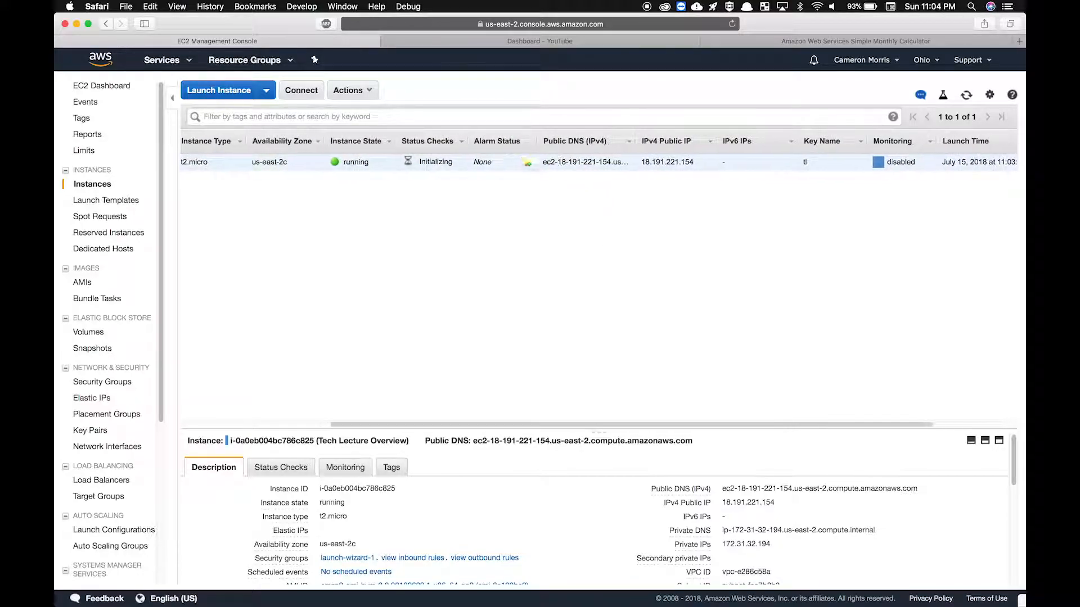
Step: Widen the Public DNS (IPv4) column to fit the full host name and review the instance's remaining columns through Security Groups
{"action": "scroll", "coordinate": [445, 163], "scroll_direction": "right", "scroll_amount": 3}
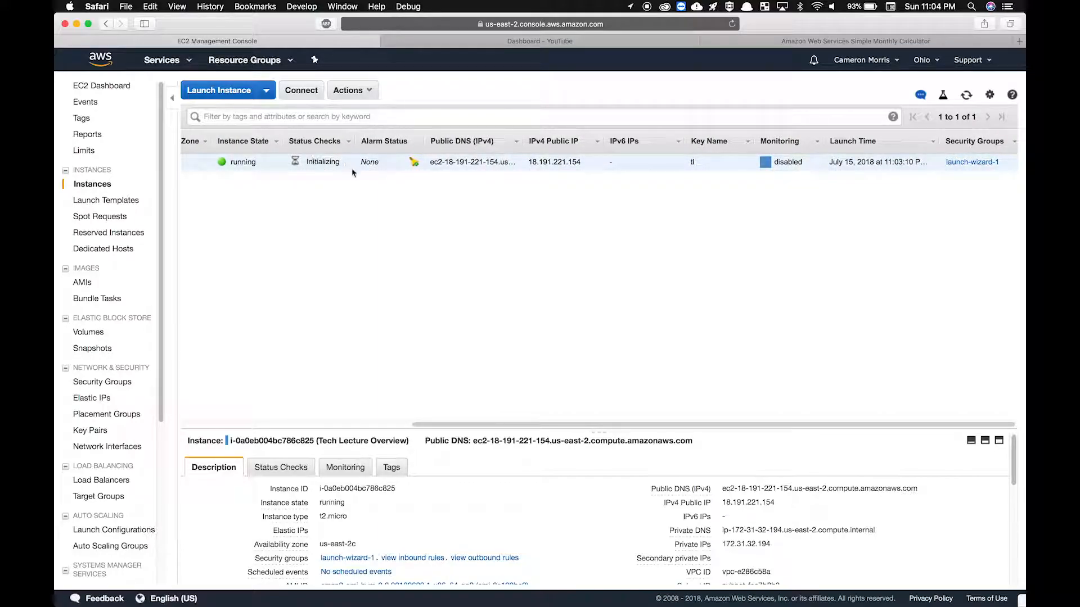
{"action": "scroll", "coordinate": [356, 232], "scroll_direction": "right", "scroll_amount": 1}
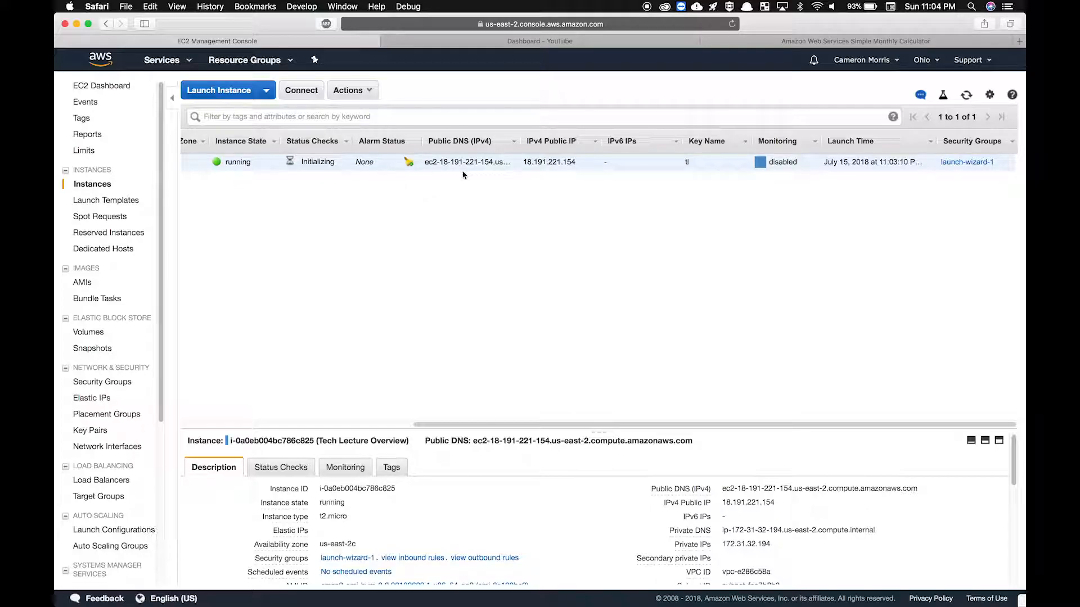
{"action": "left_click_drag", "start_coordinate": [518, 142], "coordinate": [633, 149]}
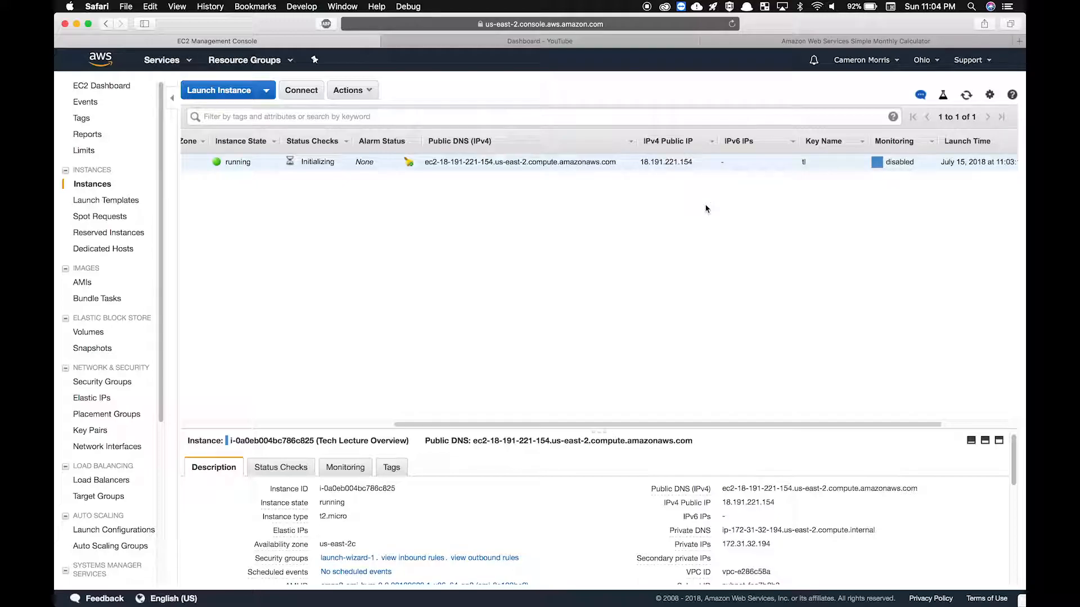
{"action": "scroll", "coordinate": [787, 164], "scroll_direction": "right", "scroll_amount": 2}
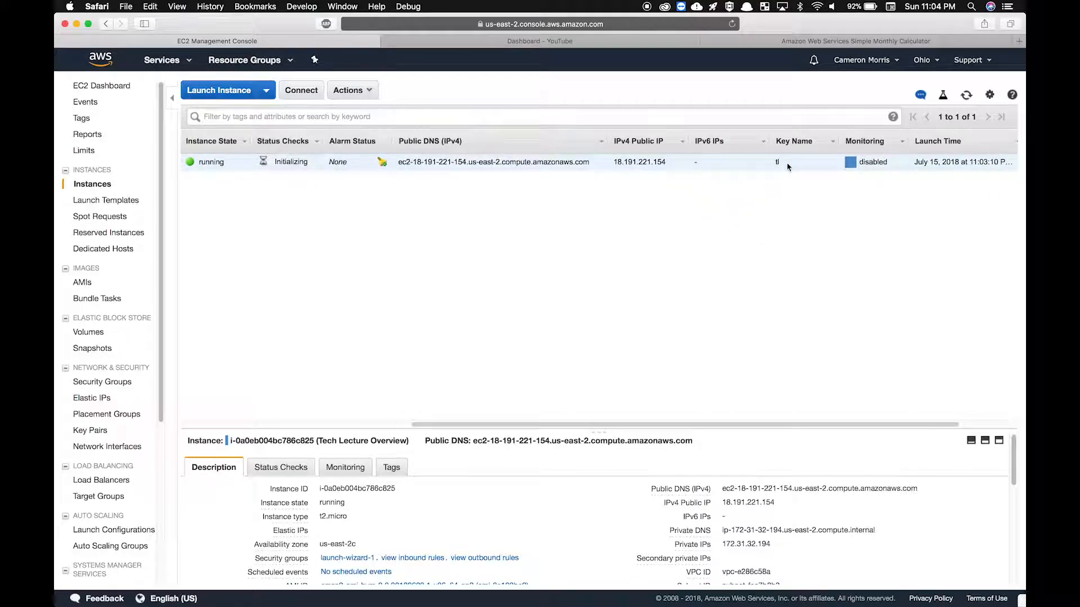
{"action": "scroll", "coordinate": [788, 164], "scroll_direction": "right", "scroll_amount": 2}
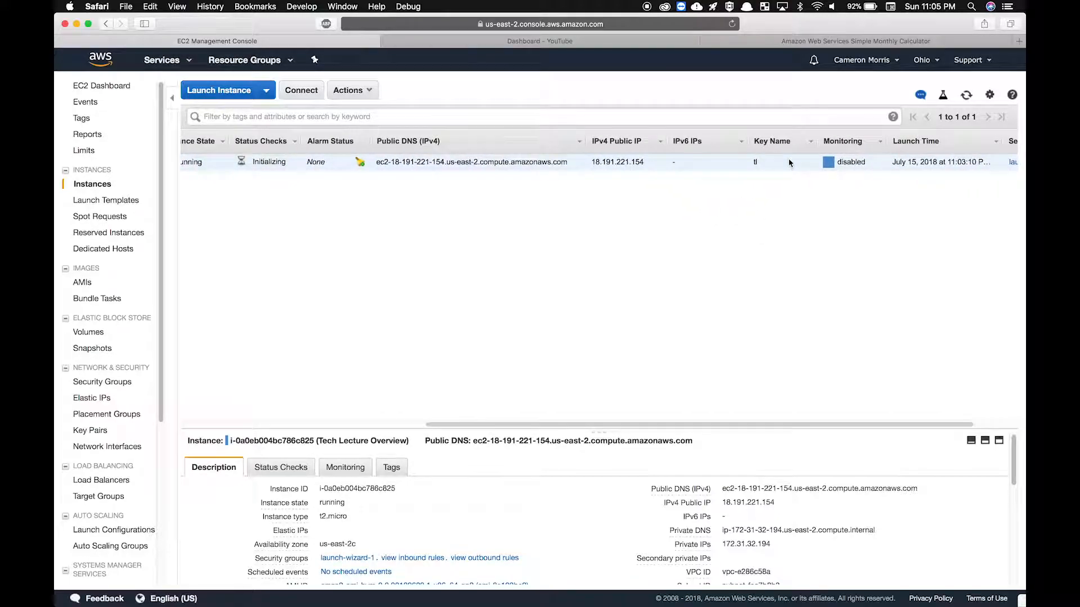
{"action": "scroll", "coordinate": [757, 163], "scroll_direction": "right", "scroll_amount": 3}
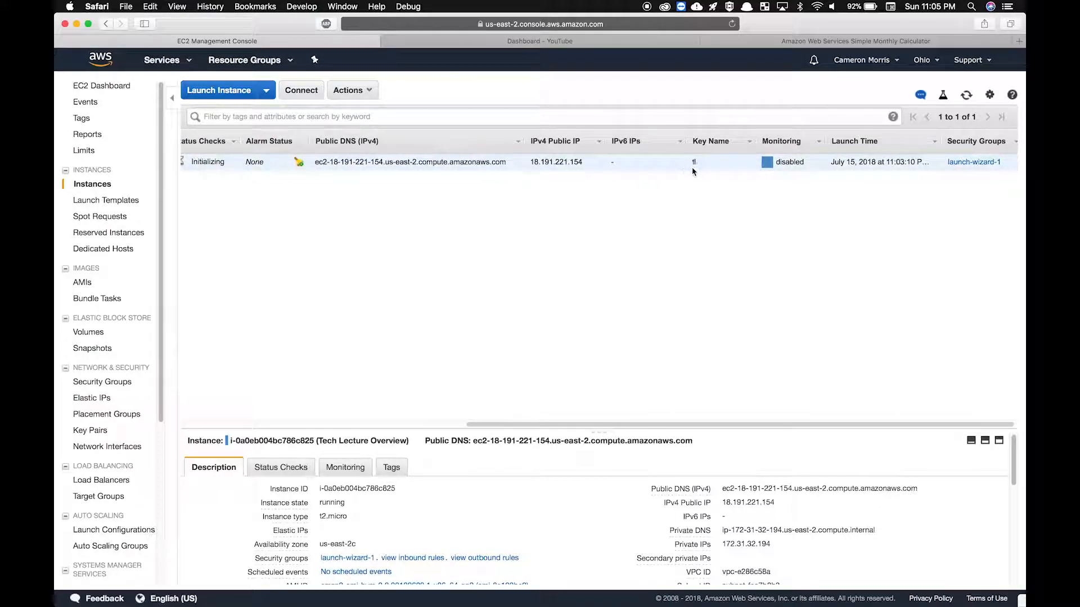
{"action": "scroll", "coordinate": [756, 230], "scroll_direction": "right", "scroll_amount": 1}
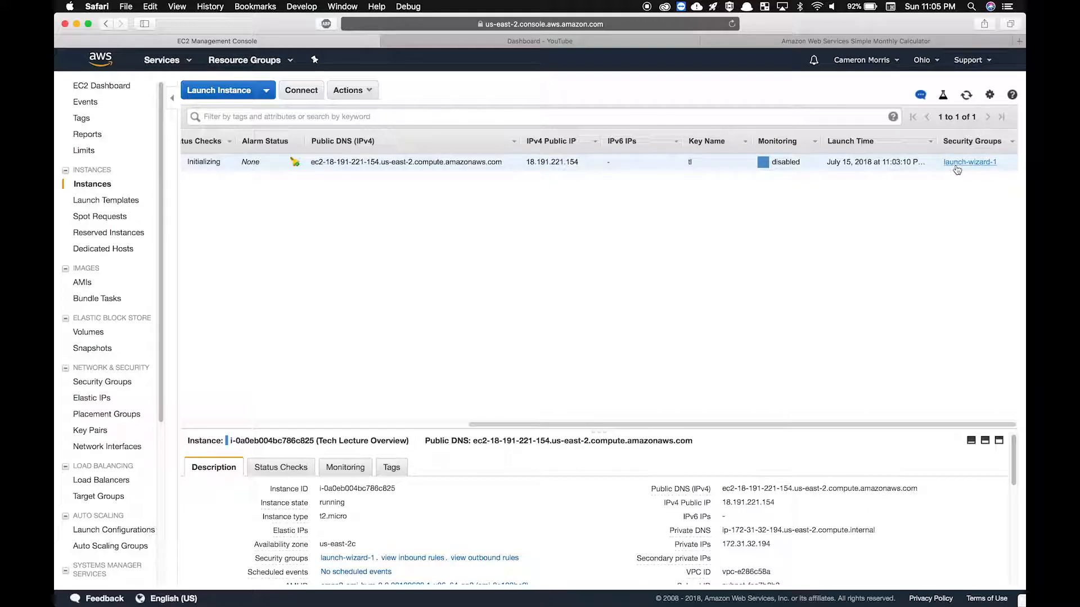
{"action": "scroll", "coordinate": [900, 240], "scroll_direction": "left", "scroll_amount": 10}
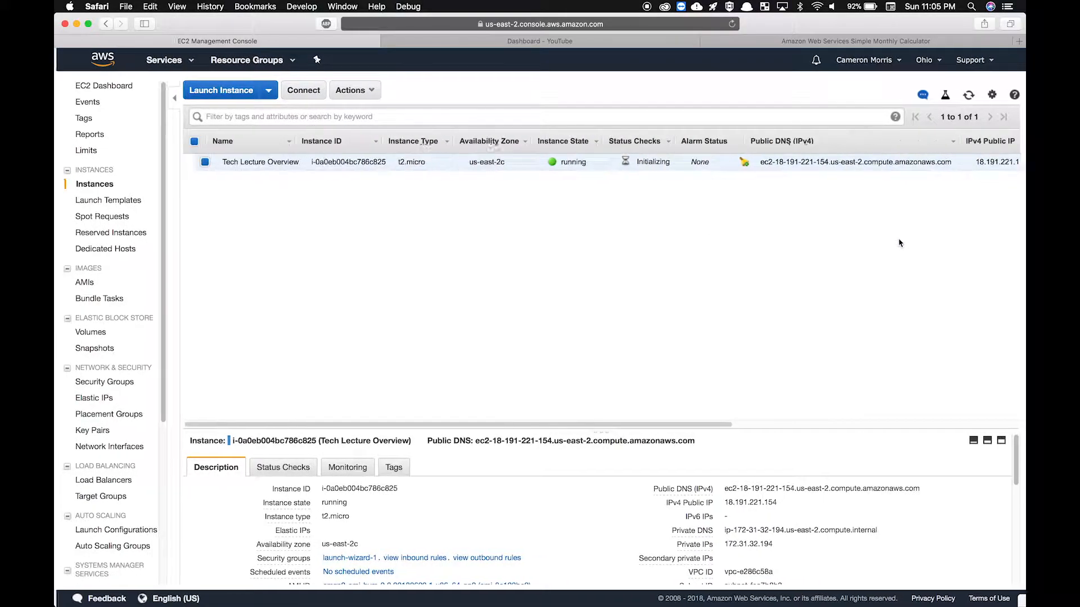
Step: Enlarge the instance's details pane and review its description, status checks, monitoring and tags
{"action": "left_click_drag", "start_coordinate": [599, 430], "coordinate": [596, 339]}
{"action": "scroll", "coordinate": [572, 456], "scroll_direction": "down", "scroll_amount": 5}
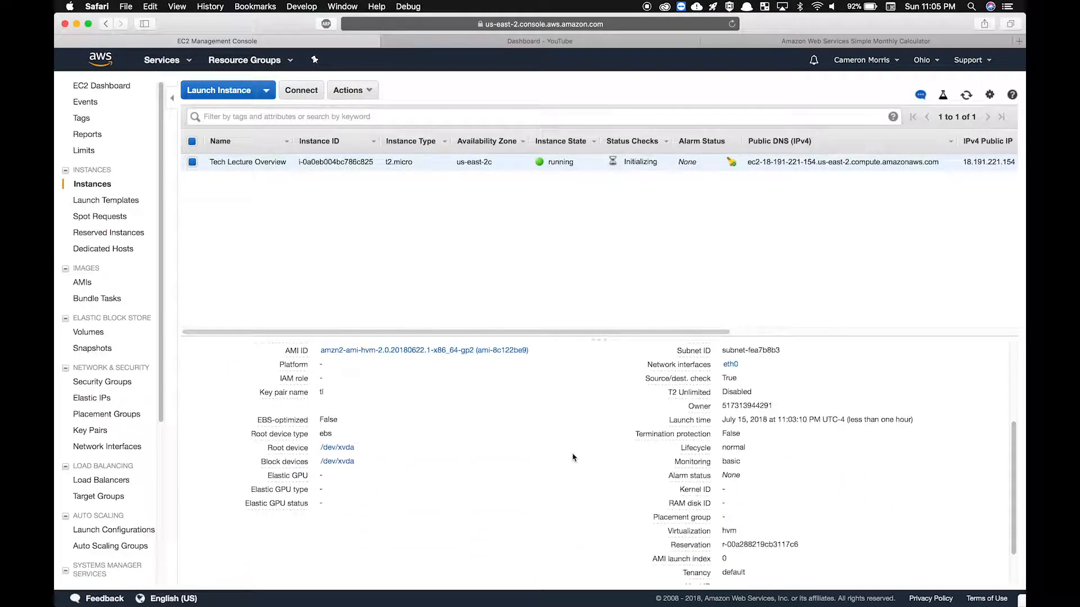
{"action": "scroll", "coordinate": [572, 455], "scroll_direction": "up", "scroll_amount": 5}
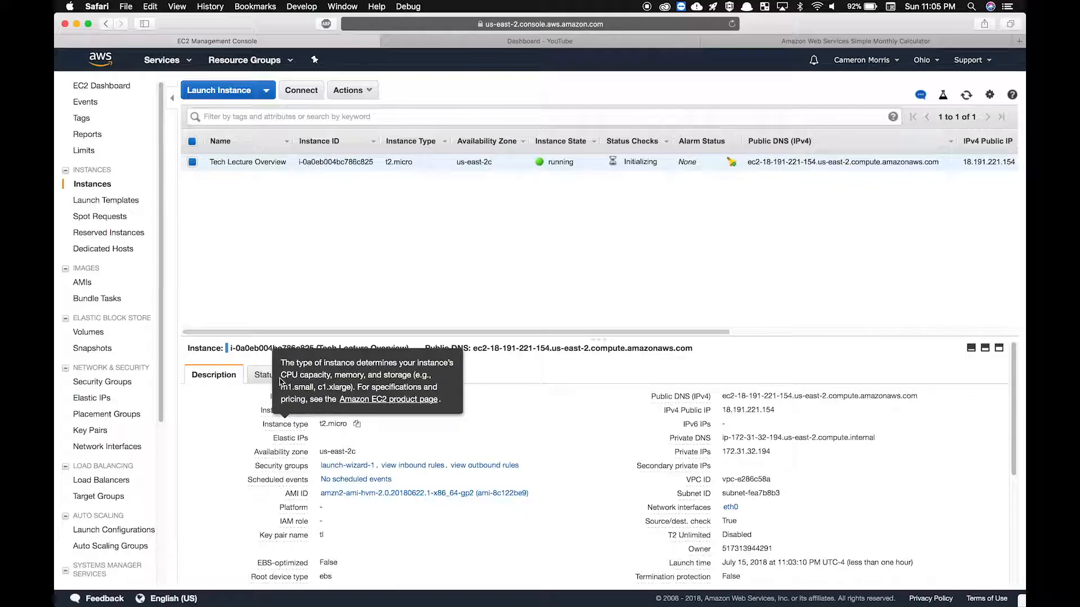
{"action": "left_click", "coordinate": [264, 376]}
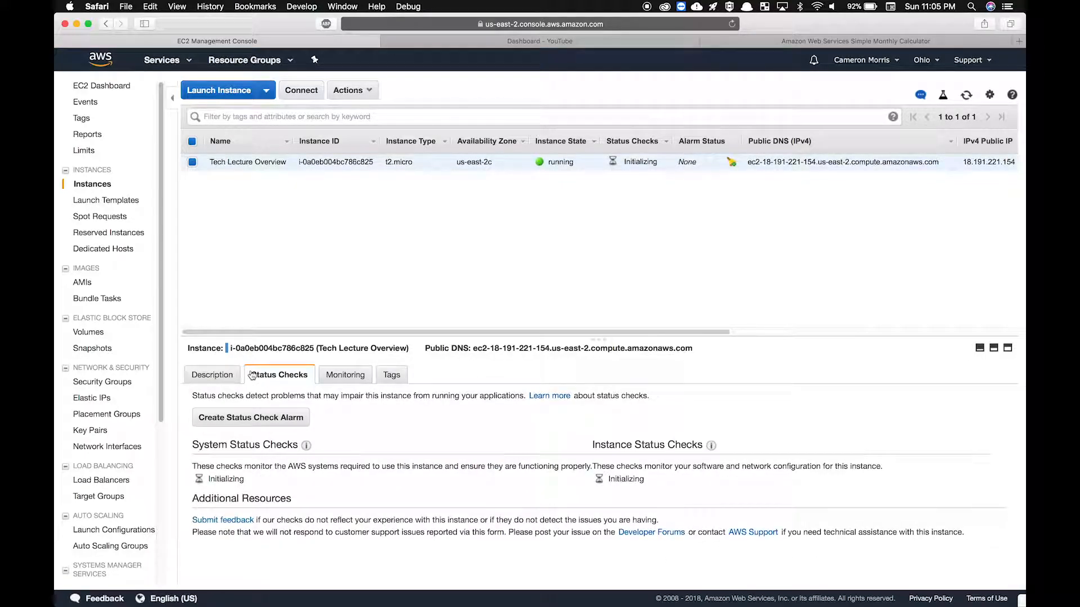
{"action": "left_click", "coordinate": [340, 376]}
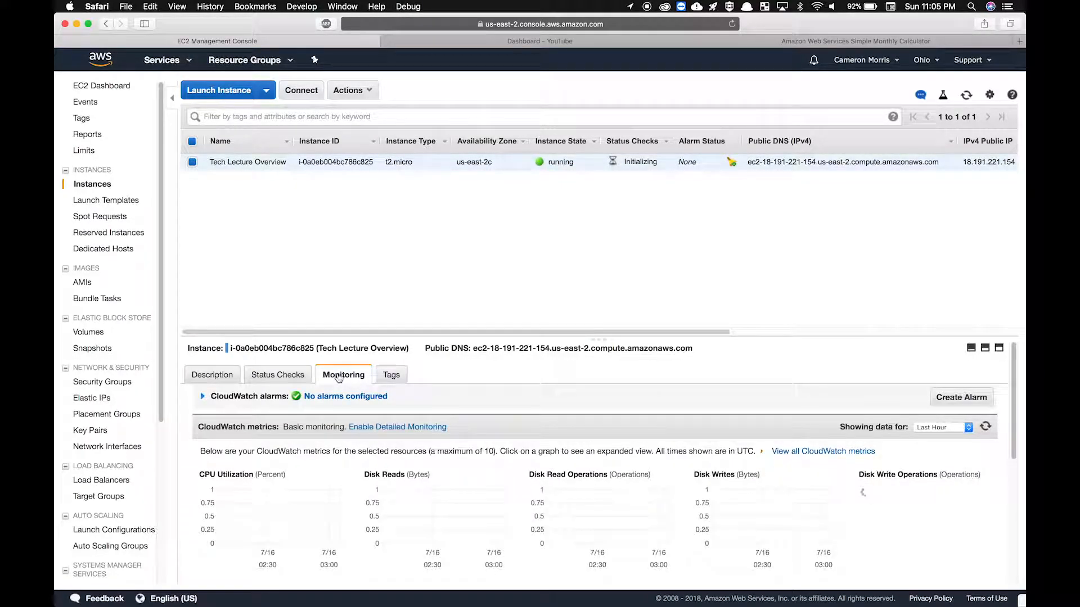
{"action": "left_click", "coordinate": [400, 376]}
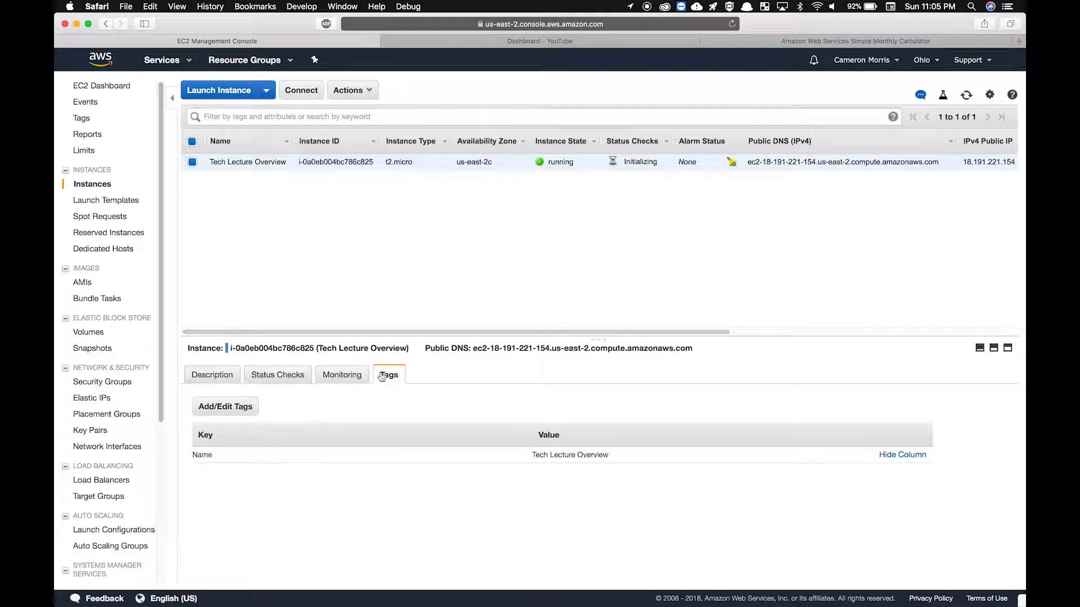
{"action": "left_click", "coordinate": [223, 376]}
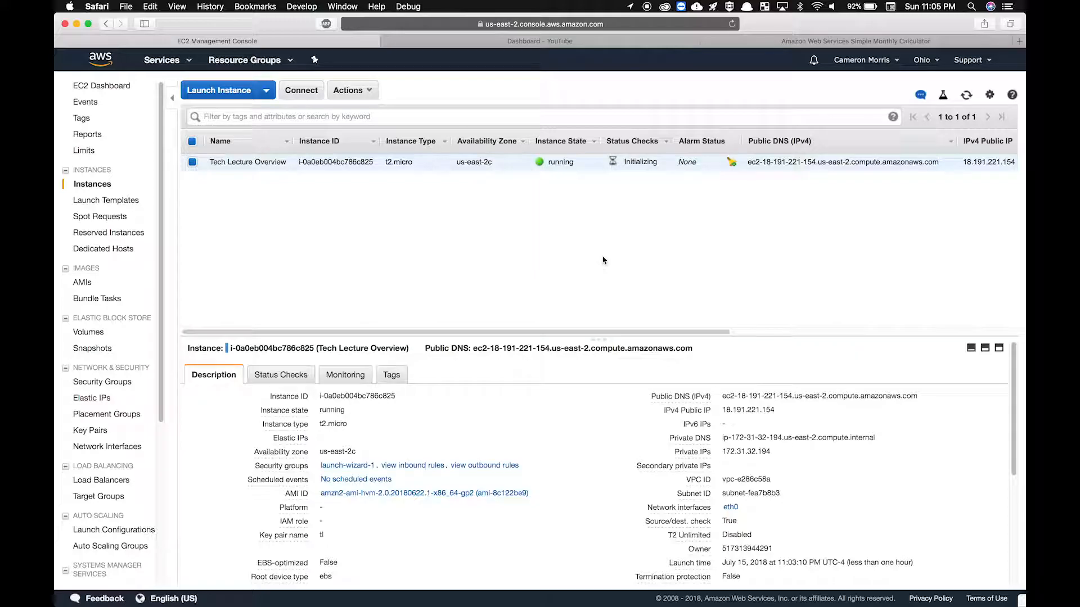
{"action": "left_click_drag", "start_coordinate": [597, 340], "coordinate": [597, 368]}
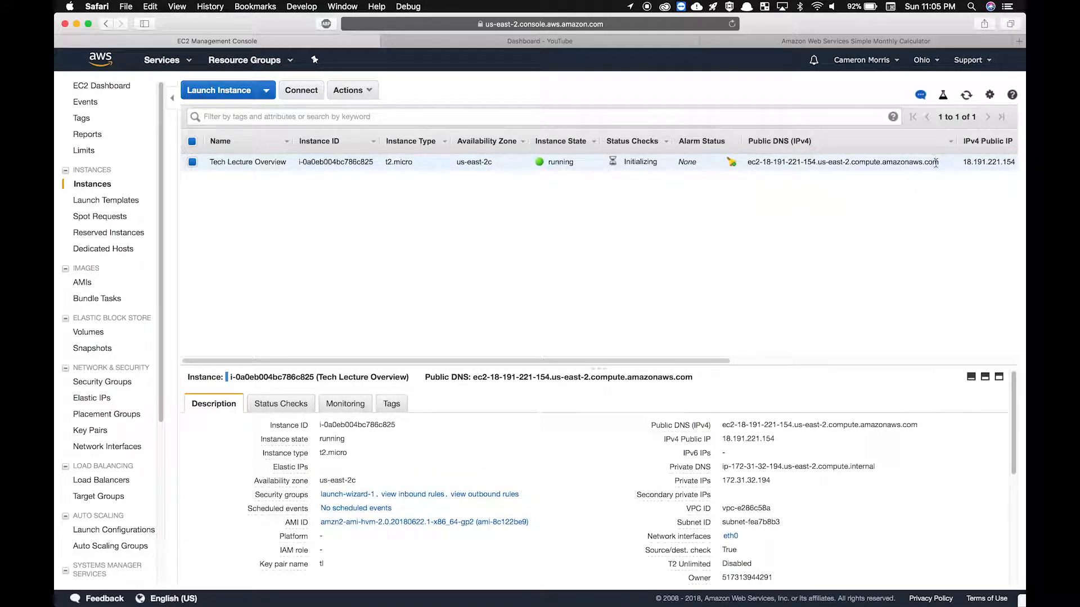
Step: Select the instance's full public DNS name, switch to iTerm2 and open a shell window
{"action": "left_click_drag", "start_coordinate": [938, 163], "coordinate": [863, 166]}
{"action": "left_click_drag", "start_coordinate": [760, 161], "coordinate": [747, 162]}
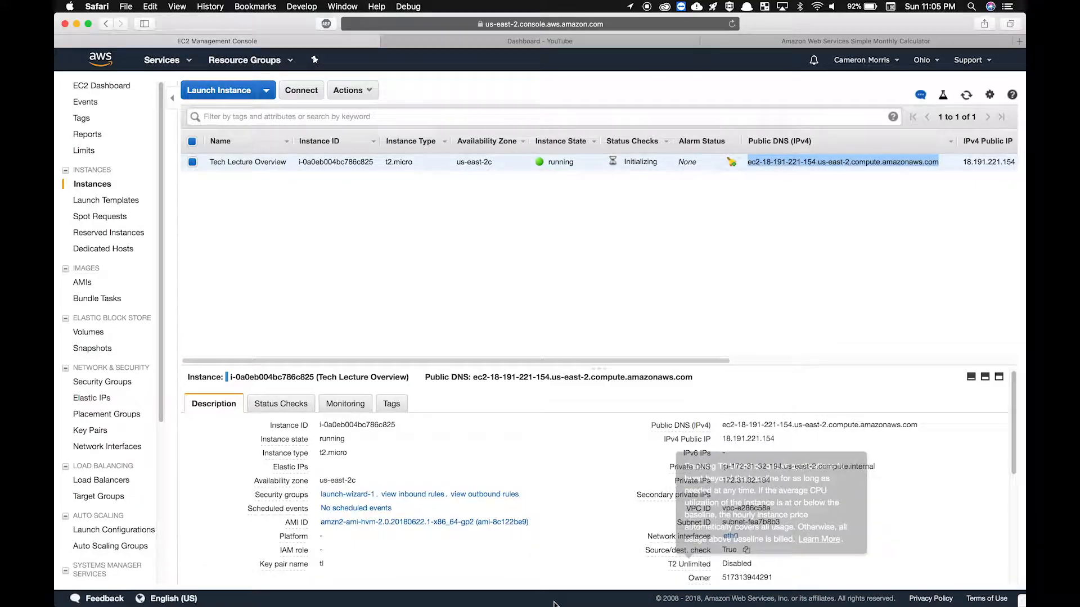
{"action": "left_click", "coordinate": [601, 601]}
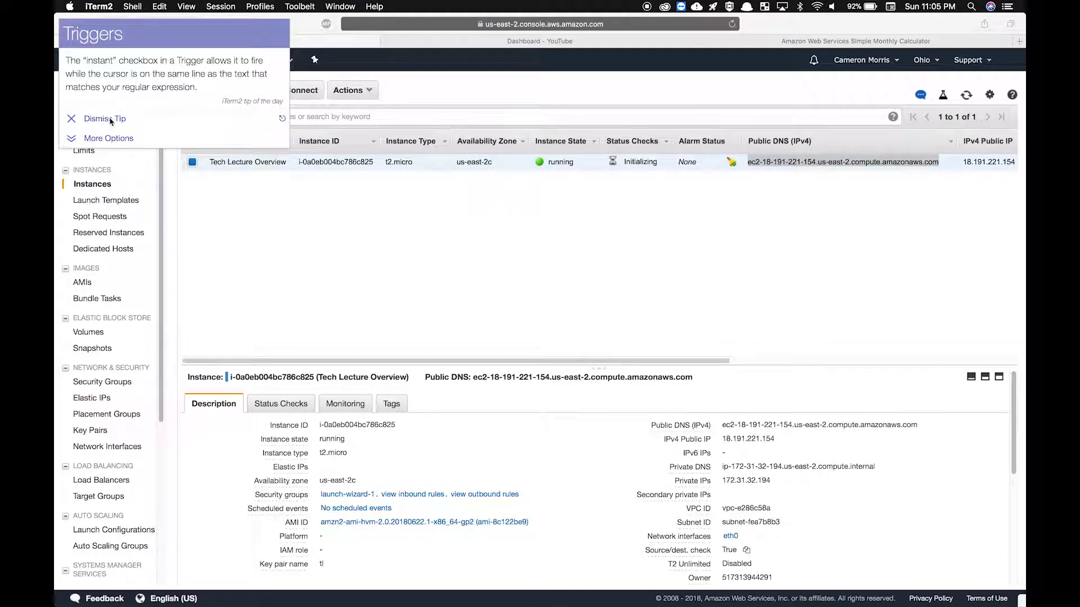
{"action": "mouse_move", "coordinate": [653, 591]}
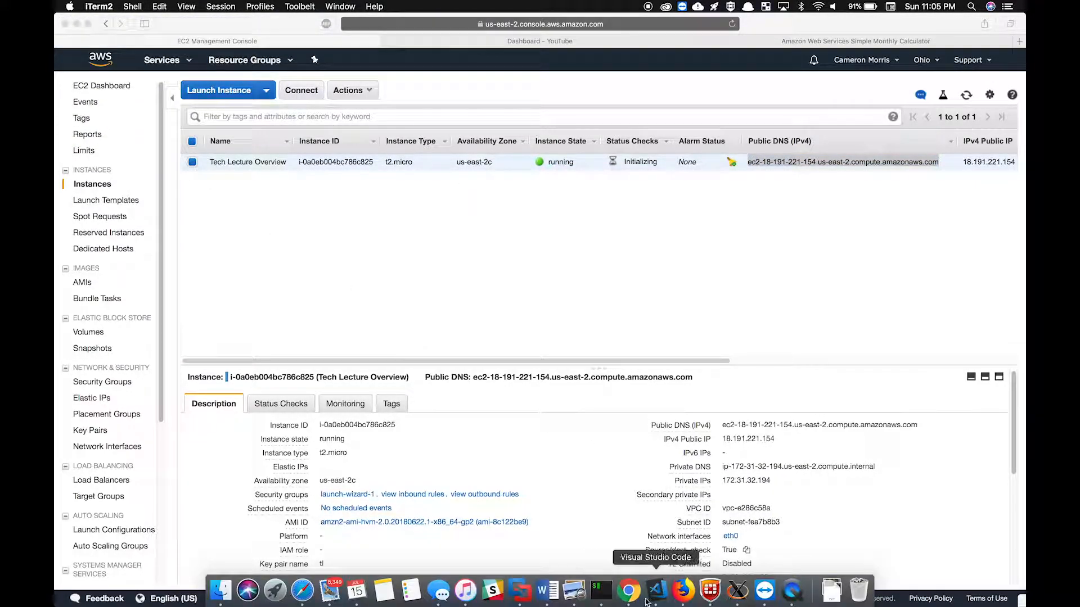
{"action": "left_click", "coordinate": [606, 589]}
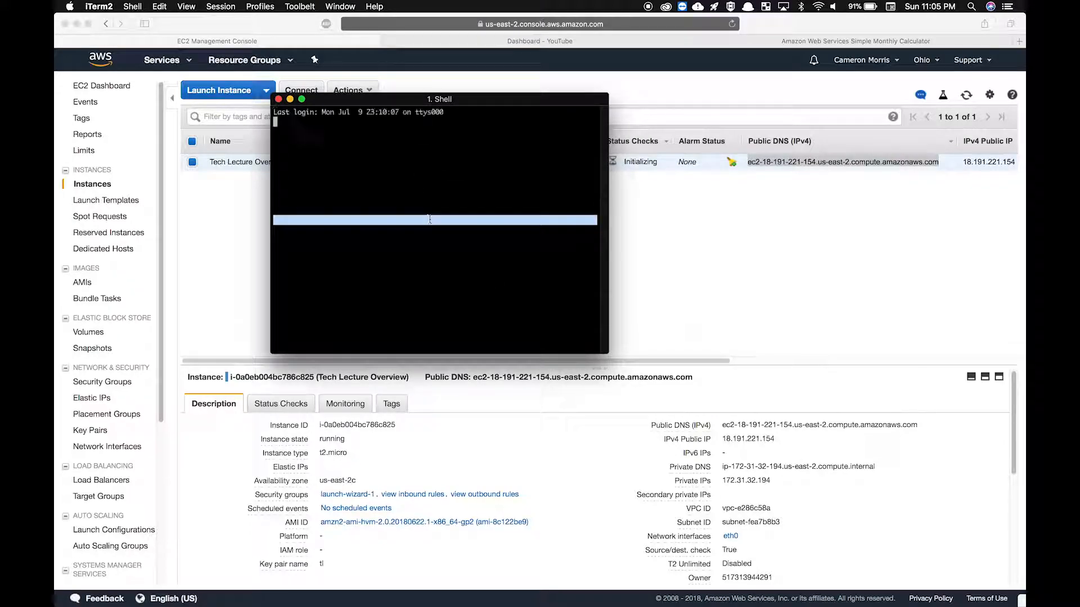
Step: Change to the ~/Downloads folder, list its files and clear the terminal screen
{"action": "type", "text": "cd "}
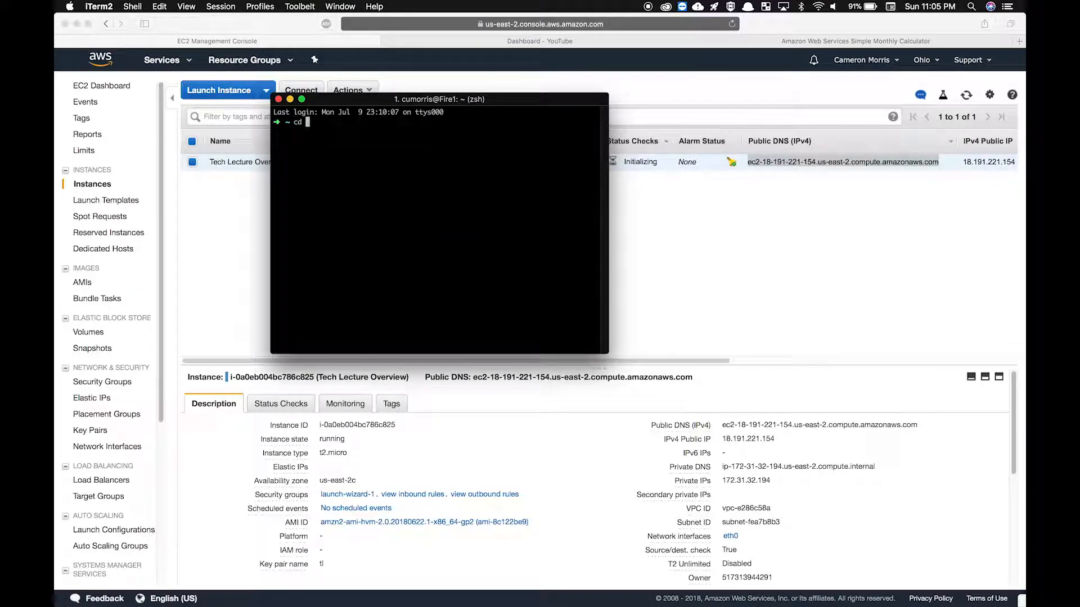
{"action": "type", "text": "~/Down"}
{"action": "key", "text": "Tab"}
{"action": "key", "text": "Return"}
{"action": "type", "text": "ls"}
{"action": "key", "text": "Return"}
{"action": "key", "text": "ctrl+l"}
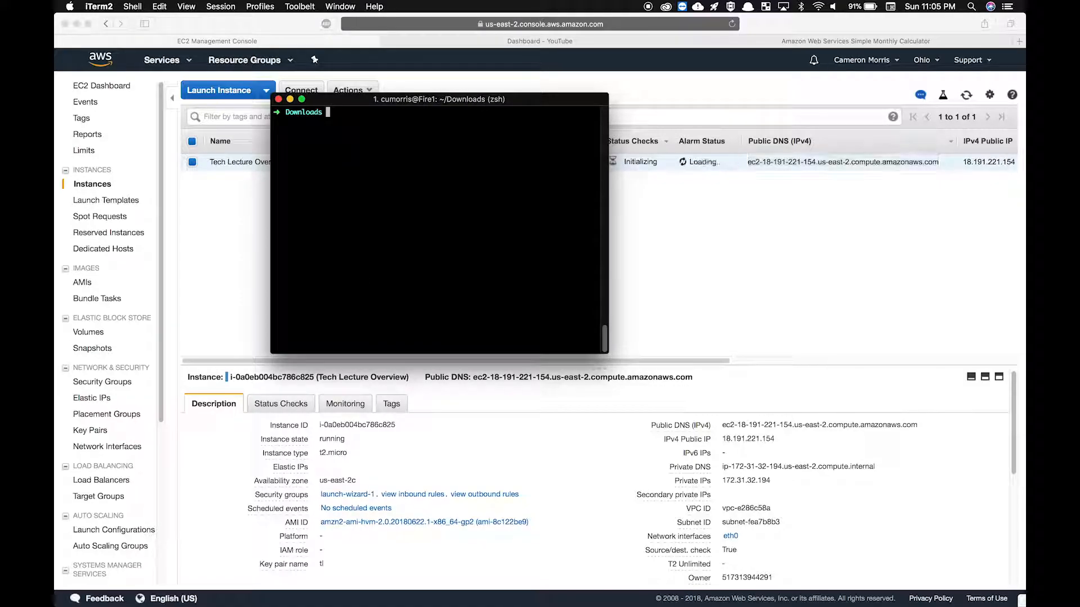
Step: Begin an ssh command with the -i option, and enlarge and reposition the terminal window with larger text
{"action": "type", "text": "ssh -i"}
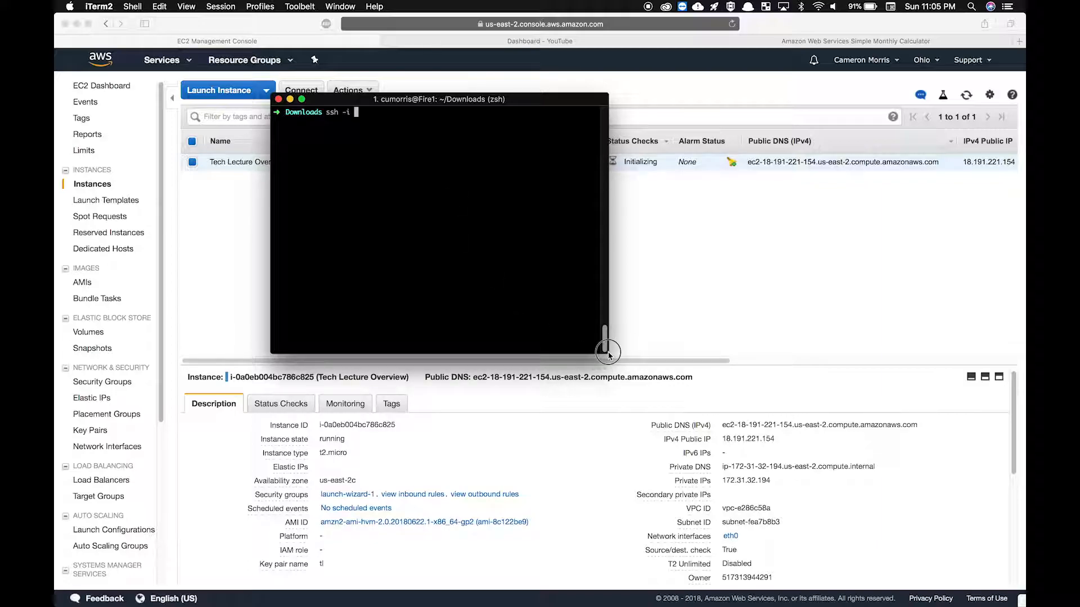
{"action": "left_click_drag", "start_coordinate": [604, 352], "coordinate": [853, 511]}
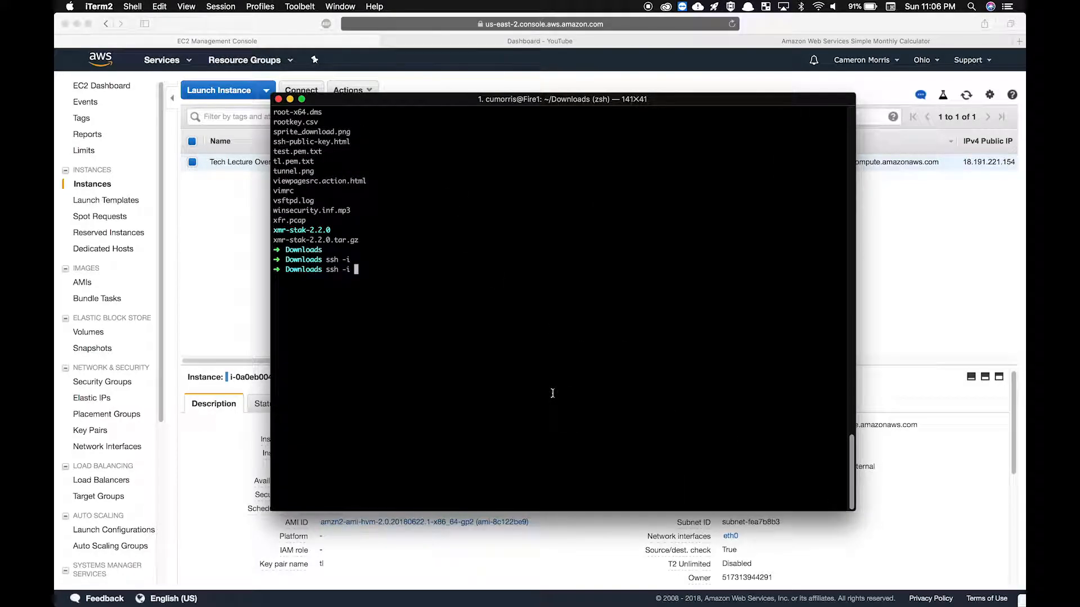
{"action": "key", "text": "super+equal"}
{"action": "key", "text": "super+equal"}
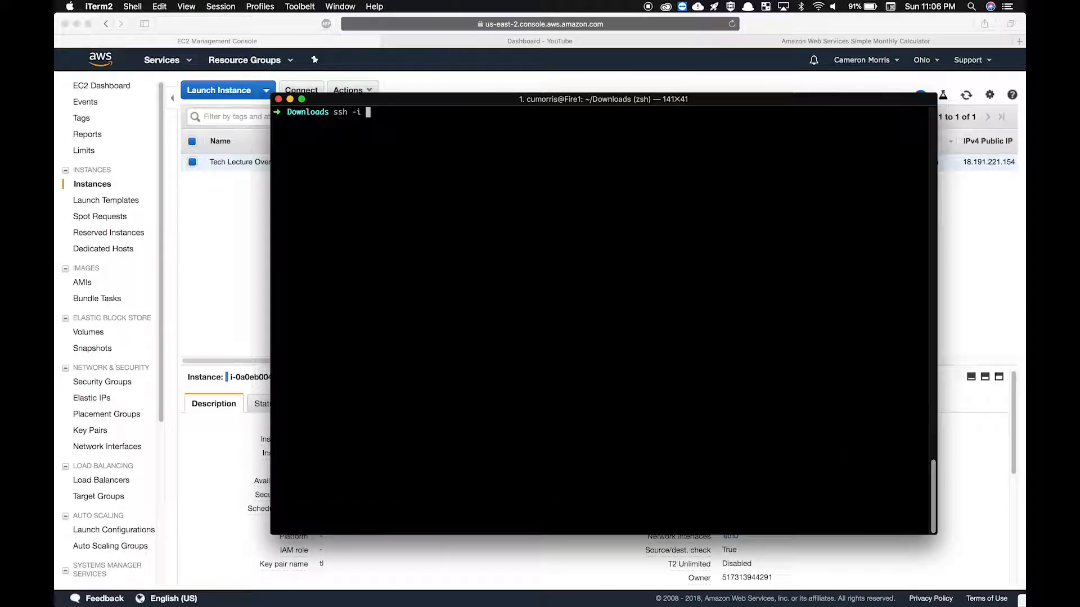
{"action": "key", "text": "super+equal"}
{"action": "left_click_drag", "start_coordinate": [422, 104], "coordinate": [286, 67]}
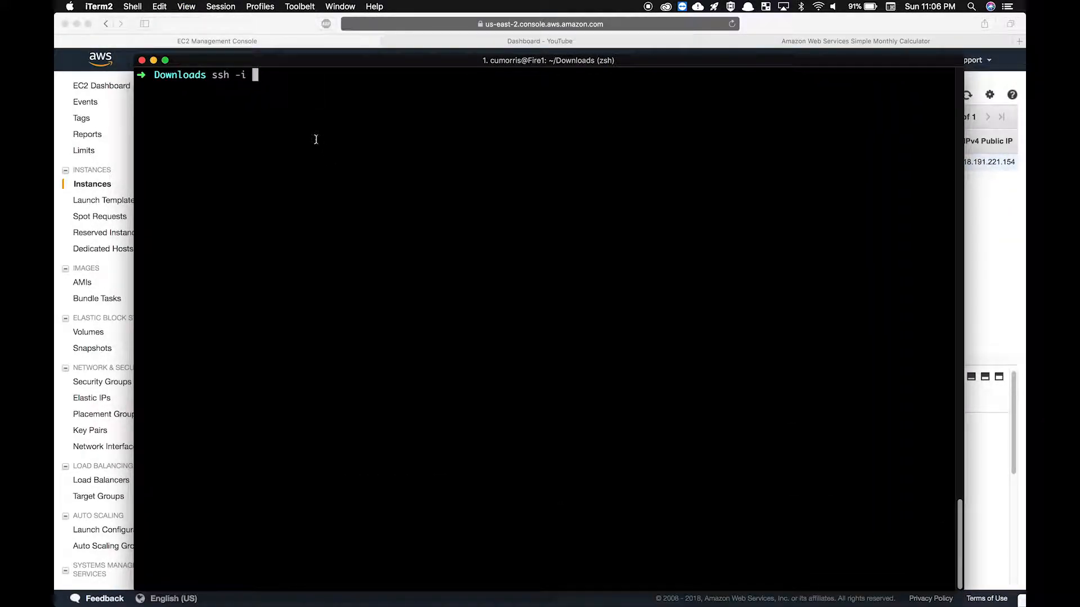
Step: Add the login ec2-user@ to the ssh command, followed by the instance's public DNS name copied from the EC2 console
{"action": "type", "text": "ec2-user"}
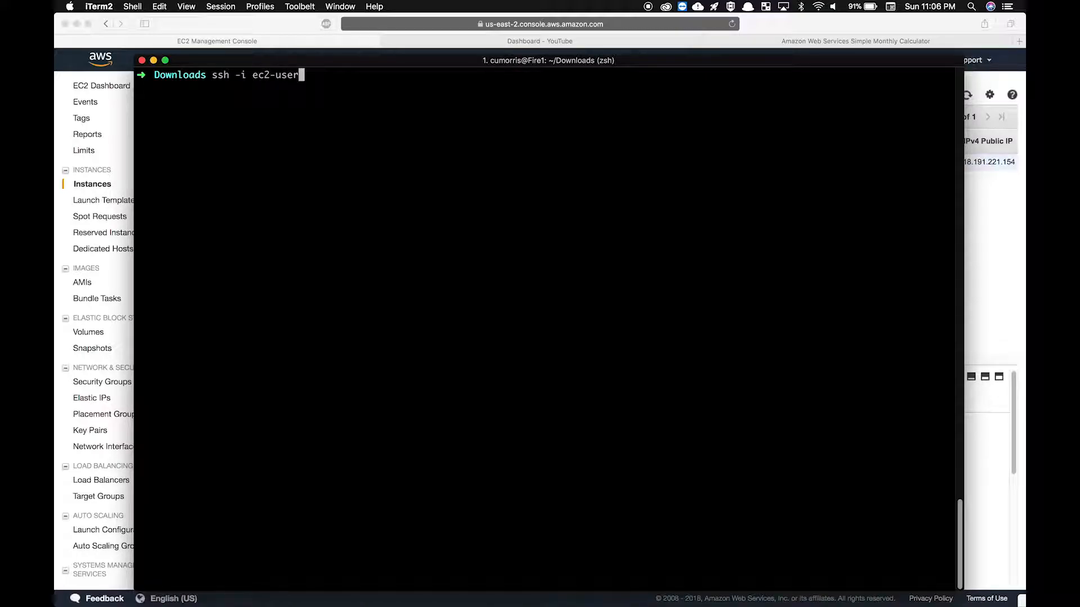
{"action": "type", "text": "@"}
{"action": "key", "text": "super+v"}
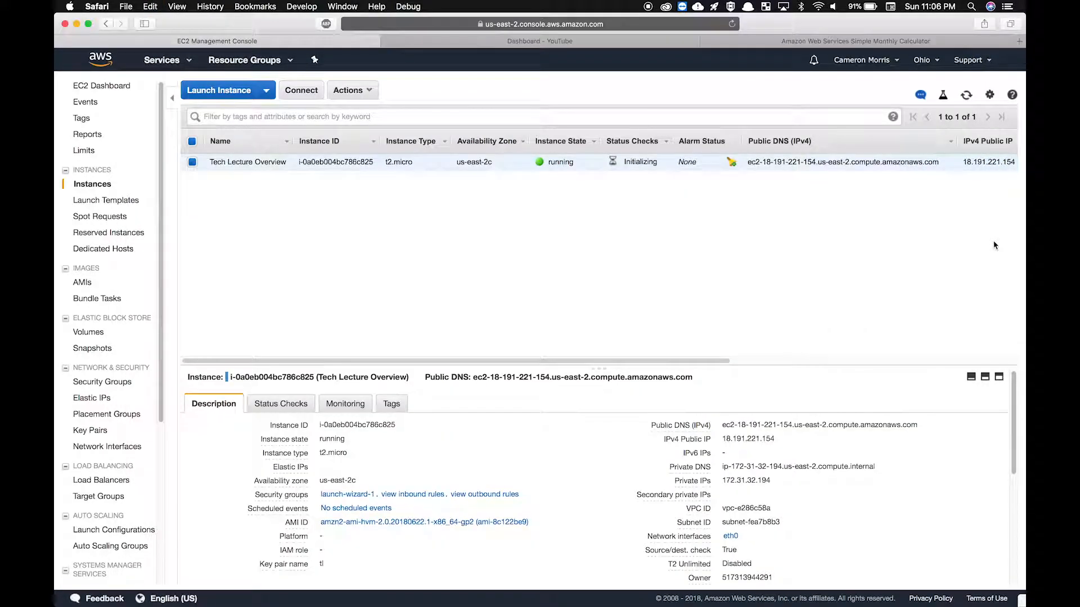
{"action": "left_click", "coordinate": [972, 206]}
{"action": "left_click_drag", "start_coordinate": [954, 164], "coordinate": [746, 163]}
{"action": "key", "text": "super+c"}
{"action": "key", "text": "ctrl+Up"}
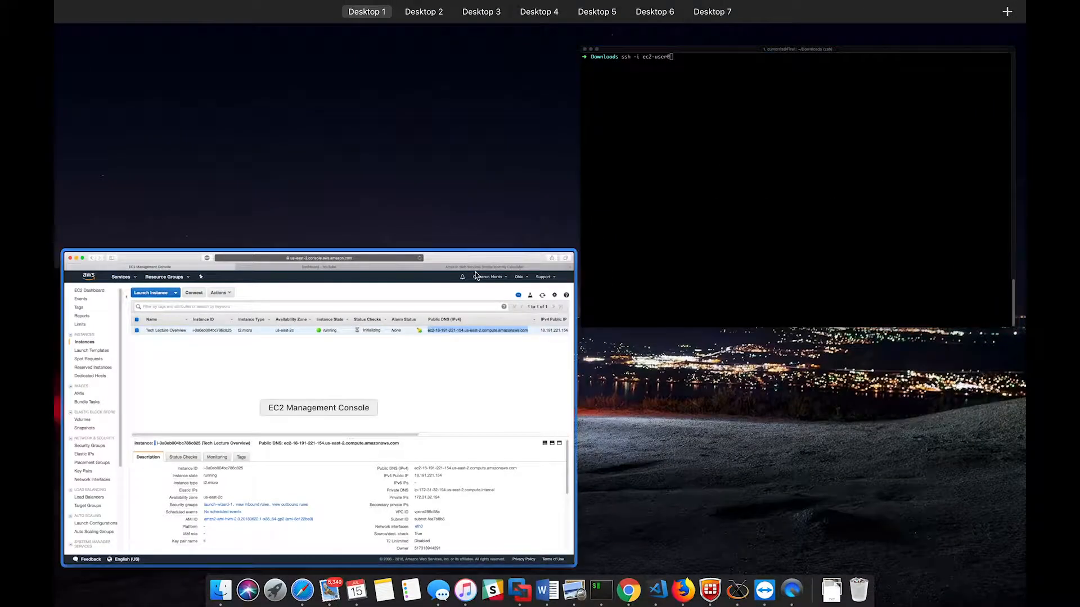
{"action": "left_click", "coordinate": [726, 185]}
{"action": "key", "text": "super+v"}
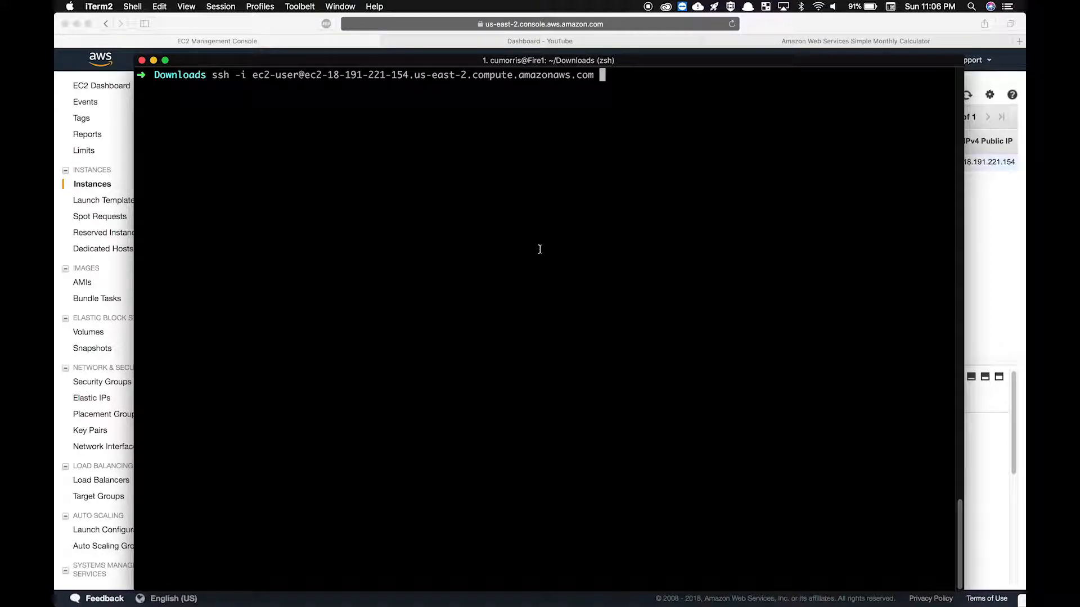
Step: Insert the key file tl.pem.txt between -i and the ec2-user login, and return to the end of the ssh command
{"action": "key", "text": "Left"}
{"action": "key", "text": "Left"}
{"action": "key", "text": "Left"}
{"action": "key", "text": "Left"}
{"action": "key", "text": "Left"}
{"action": "key", "text": "Left"}
{"action": "key", "text": "Left"}
{"action": "key", "text": "Left"}
{"action": "key", "text": "Left"}
{"action": "key", "text": "Left"}
{"action": "key", "text": "Left"}
{"action": "key", "text": "Left"}
{"action": "key", "text": "Left"}
{"action": "key", "text": "Left"}
{"action": "key", "text": "Left"}
{"action": "key", "text": "Left"}
{"action": "key", "text": "Left"}
{"action": "key", "text": "Left"}
{"action": "key", "text": "Left"}
{"action": "key", "text": "Left"}
{"action": "key", "text": "Left"}
{"action": "key", "text": "Left"}
{"action": "key", "text": "Left"}
{"action": "key", "text": "Left"}
{"action": "key", "text": "Left"}
{"action": "key", "text": "Left"}
{"action": "key", "text": "Left"}
{"action": "key", "text": "Left"}
{"action": "key", "text": "Left"}
{"action": "key", "text": "Left"}
{"action": "key", "text": "Left"}
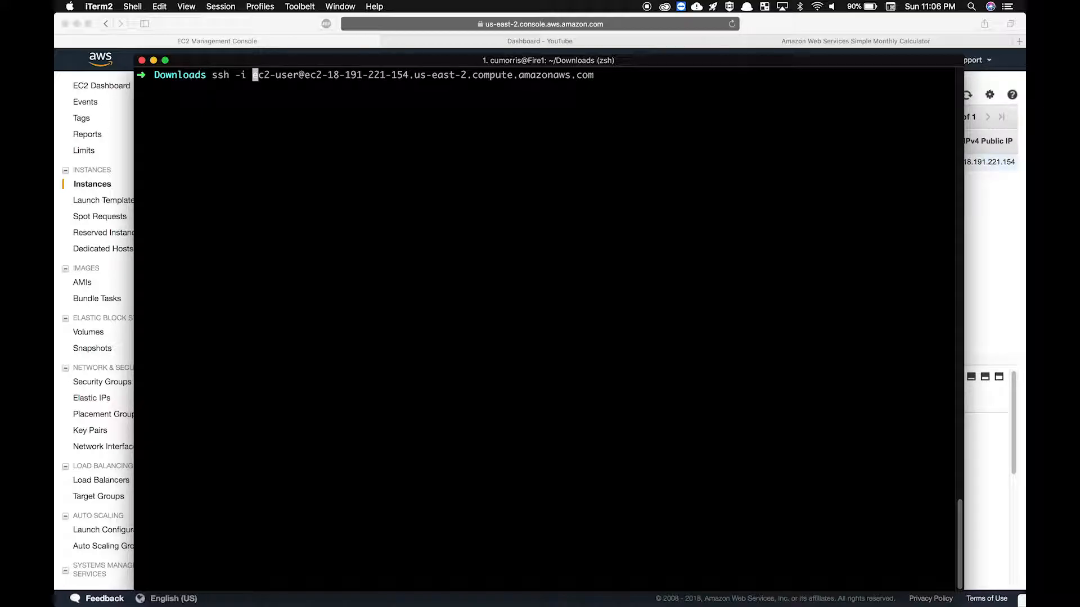
{"action": "type", "text": "tl"}
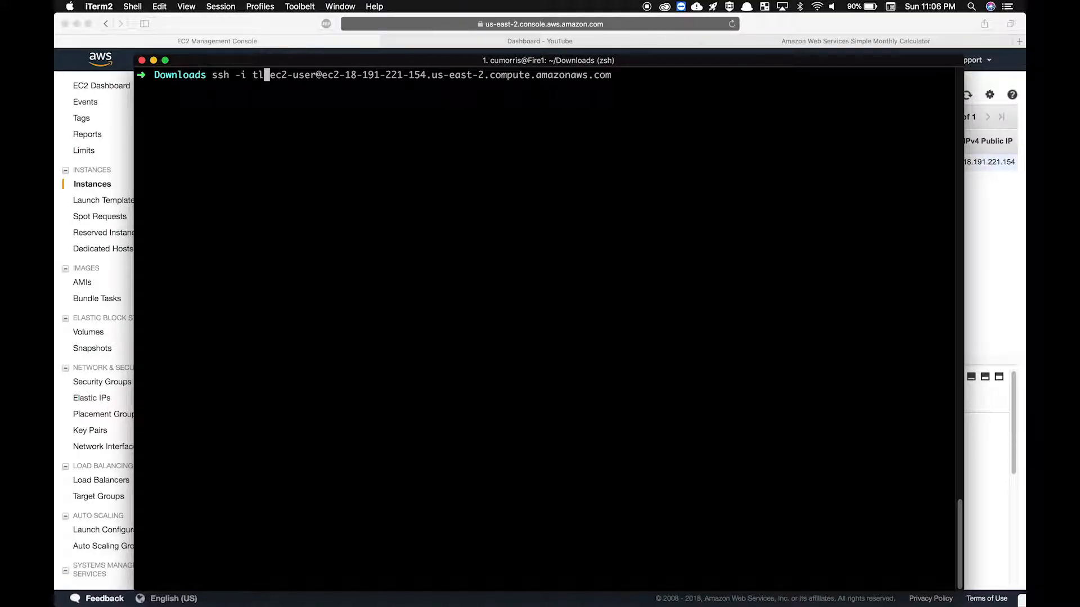
{"action": "key", "text": "Tab"}
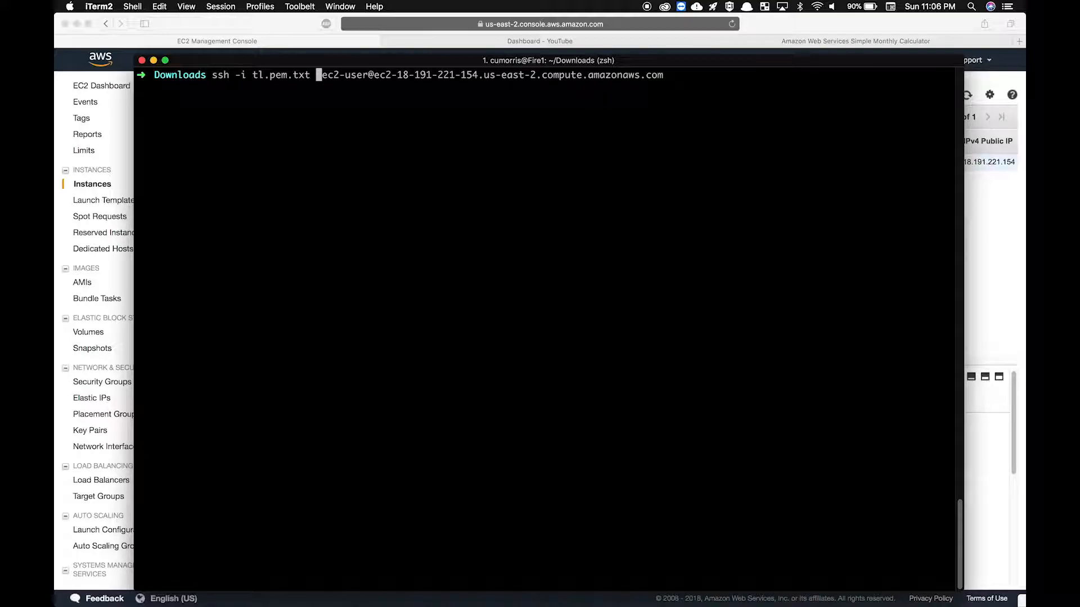
{"action": "key", "text": "Delete"}
{"action": "key", "text": "Right"}
{"action": "key", "text": "Right"}
{"action": "key", "text": "Right"}
{"action": "key", "text": "Right"}
{"action": "key", "text": "Right"}
{"action": "key", "text": "Right"}
{"action": "key", "text": "Right"}
{"action": "key", "text": "Right"}
{"action": "key", "text": "Right"}
{"action": "key", "text": "Right"}
{"action": "key", "text": "Right"}
{"action": "key", "text": "Right"}
{"action": "key", "text": "Right"}
{"action": "key", "text": "Right"}
{"action": "key", "text": "Right"}
{"action": "key", "text": "Right"}
{"action": "key", "text": "Right"}
{"action": "key", "text": "Right"}
{"action": "key", "text": "Right"}
{"action": "key", "text": "Right"}
{"action": "key", "text": "Right"}
{"action": "key", "text": "Right"}
{"action": "key", "text": "Right"}
{"action": "key", "text": "Right"}
{"action": "key", "text": "Right"}
{"action": "key", "text": "Right"}
{"action": "key", "text": "Right"}
{"action": "key", "text": "Right"}
{"action": "key", "text": "Right"}
{"action": "key", "text": "Right"}
{"action": "key", "text": "Right"}
{"action": "key", "text": "Right"}
{"action": "key", "text": "Right"}
{"action": "key", "text": "Right"}
{"action": "key", "text": "Right"}
{"action": "key", "text": "Right"}
{"action": "key", "text": "Right"}
{"action": "key", "text": "Right"}
{"action": "key", "text": "Right"}
{"action": "key", "text": "Right"}
{"action": "key", "text": "Left"}
{"action": "key", "text": "Left"}
{"action": "key", "text": "Left"}
{"action": "key", "text": "Left"}
{"action": "key", "text": "Left"}
{"action": "key", "text": "Left"}
{"action": "key", "text": "Left"}
{"action": "key", "text": "Right"}
{"action": "key", "text": "Right"}
{"action": "key", "text": "Right"}
{"action": "key", "text": "Right"}
{"action": "key", "text": "Right"}
{"action": "key", "text": "Right"}
{"action": "key", "text": "Right"}
{"action": "key", "text": "Right"}
{"action": "key", "text": "Right"}
{"action": "key", "text": "Right"}
{"action": "key", "text": "Right"}
{"action": "key", "text": "Right"}
{"action": "key", "text": "Right"}
{"action": "key", "text": "Right"}
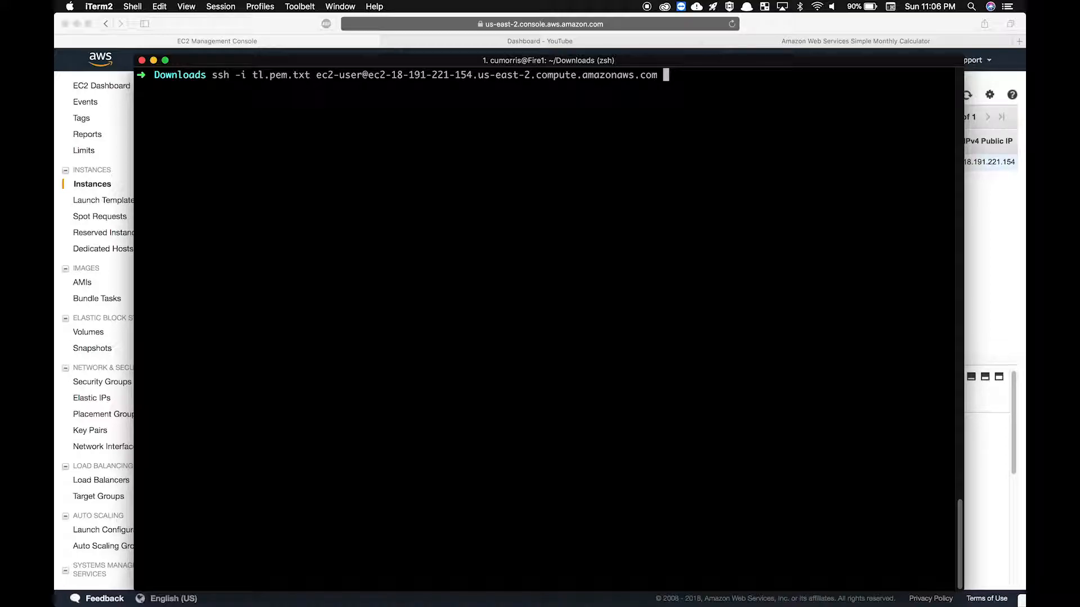
{"action": "key", "text": "Left"}
{"action": "key", "text": "Left"}
{"action": "key", "text": "Left"}
{"action": "key", "text": "Left"}
{"action": "key", "text": "Left"}
{"action": "key", "text": "Left"}
{"action": "key", "text": "Left"}
{"action": "key", "text": "Left"}
{"action": "key", "text": "Left"}
{"action": "key", "text": "Left"}
{"action": "key", "text": "Left"}
{"action": "key", "text": "Left"}
{"action": "key", "text": "Left"}
{"action": "key", "text": "Left"}
{"action": "key", "text": "Left"}
{"action": "key", "text": "Left"}
{"action": "key", "text": "Left"}
{"action": "key", "text": "Left"}
{"action": "key", "text": "Left"}
{"action": "key", "text": "Left"}
{"action": "key", "text": "Right"}
{"action": "key", "text": "Right"}
{"action": "key", "text": "Right"}
{"action": "key", "text": "Right"}
{"action": "key", "text": "Right"}
{"action": "key", "text": "Right"}
{"action": "key", "text": "Right"}
{"action": "key", "text": "Right"}
{"action": "key", "text": "Right"}
{"action": "key", "text": "Right"}
{"action": "key", "text": "Right"}
{"action": "key", "text": "Right"}
{"action": "key", "text": "Right"}
{"action": "key", "text": "Right"}
{"action": "key", "text": "Right"}
{"action": "key", "text": "Right"}
{"action": "key", "text": "Right"}
{"action": "key", "text": "Right"}
{"action": "key", "text": "Right"}
{"action": "key", "text": "Right"}
{"action": "key", "text": "Right"}
{"action": "key", "text": "Right"}
{"action": "key", "text": "Right"}
{"action": "key", "text": "Right"}
Step: Run the prepared ssh command and answer yes to continue connecting to the EC2 host
{"action": "key", "text": "Return"}
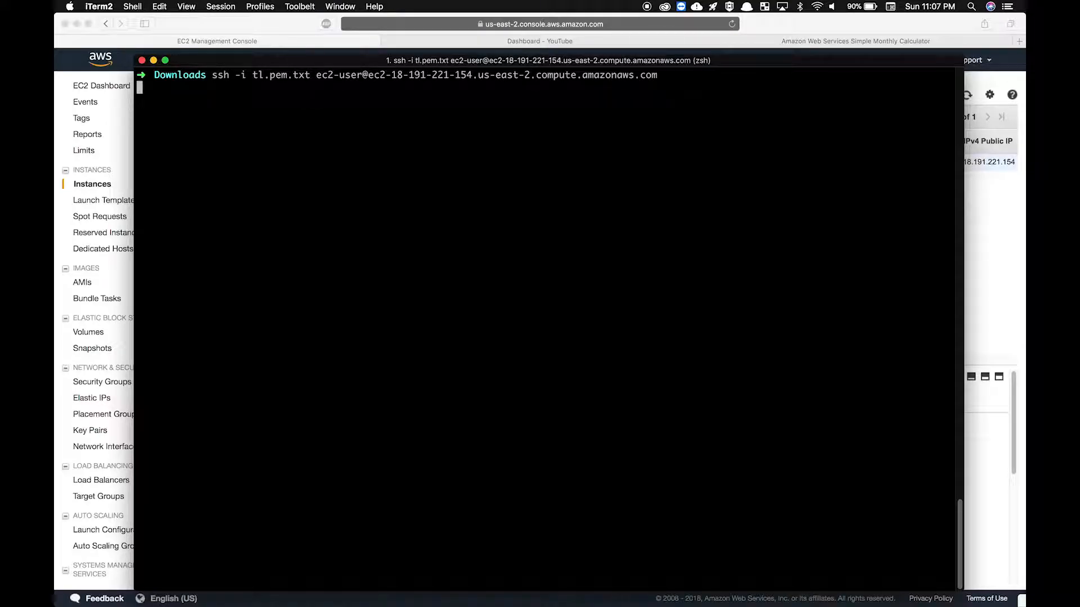
{"action": "type", "text": "yes"}
{"action": "key", "text": "Return"}
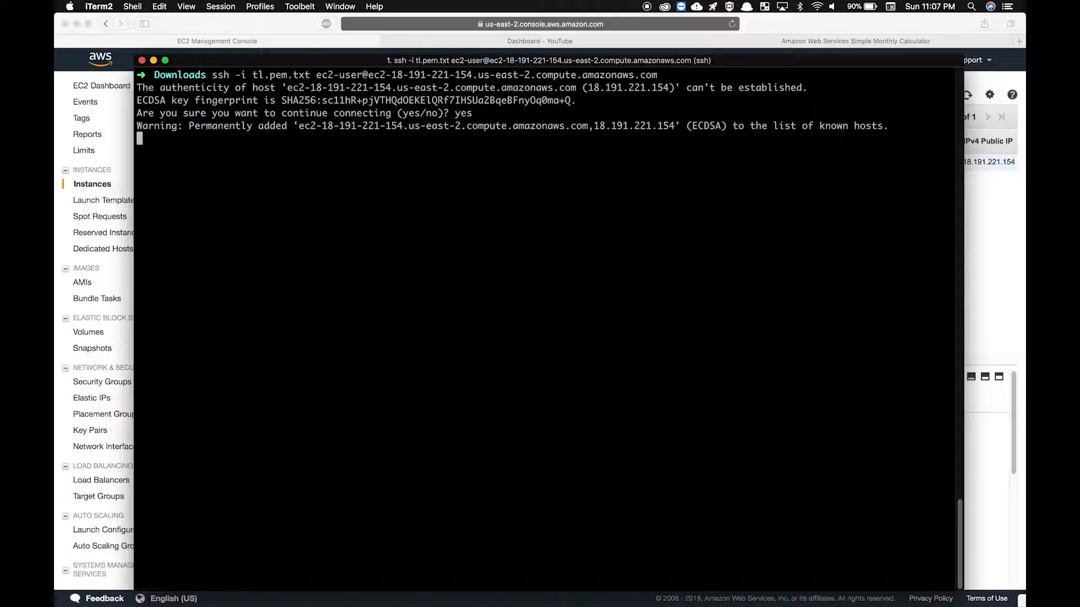
Step: Restrict the permissions of the key file tl.pem.txt to 600 with chmod
{"action": "type", "text": "chmod 600"}
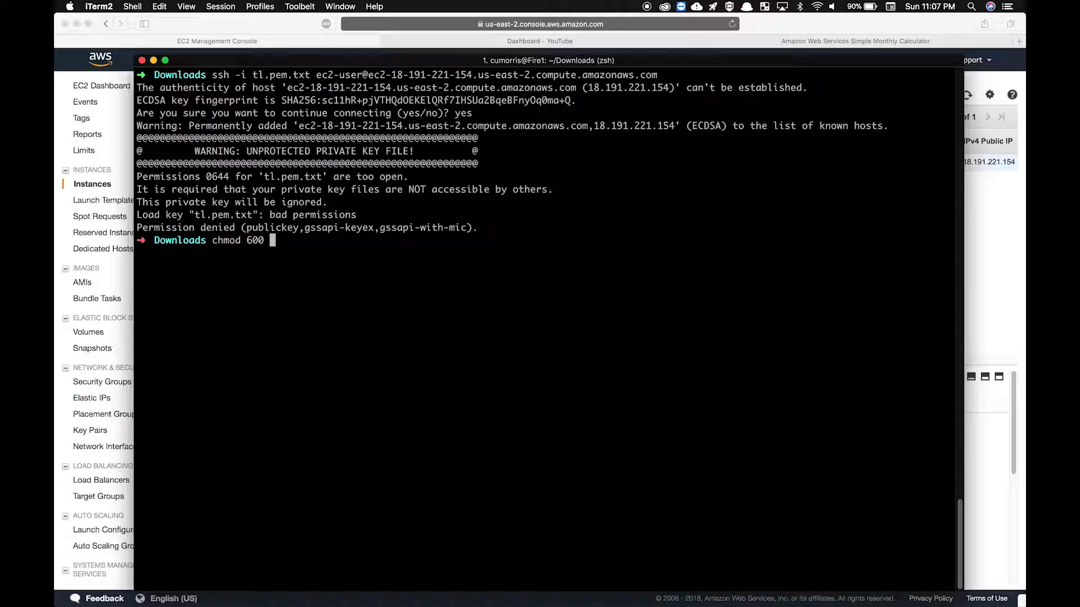
{"action": "type", "text": "tl.pem.txt"}
{"action": "key", "text": "Return"}
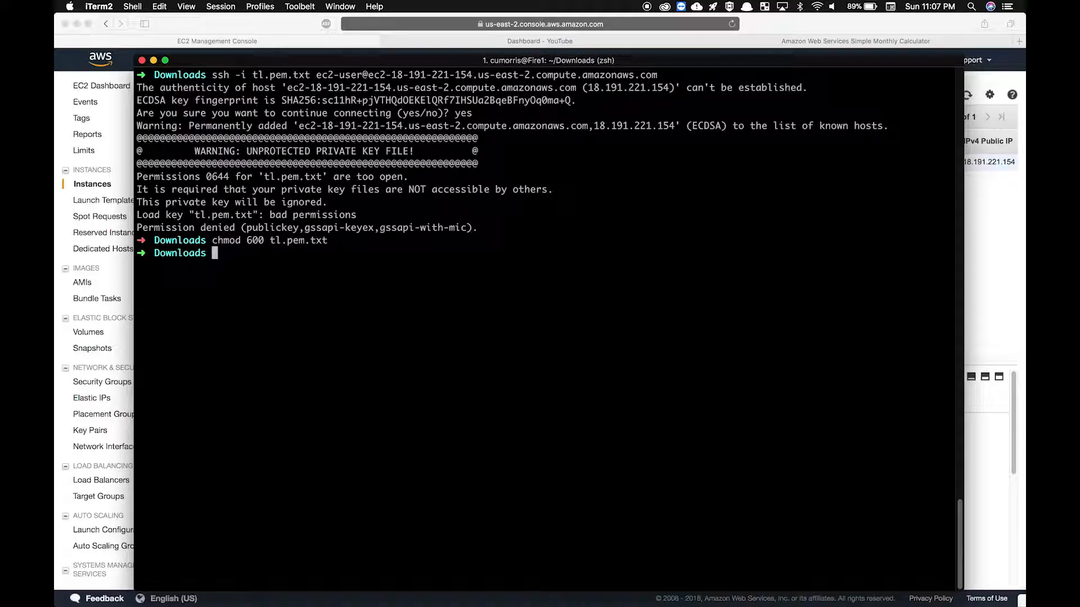
Step: Rerun the earlier ssh command with tl.pem.txt to log in to the instance as ec2-user
{"action": "key", "text": "Up"}
{"action": "key", "text": "Up"}
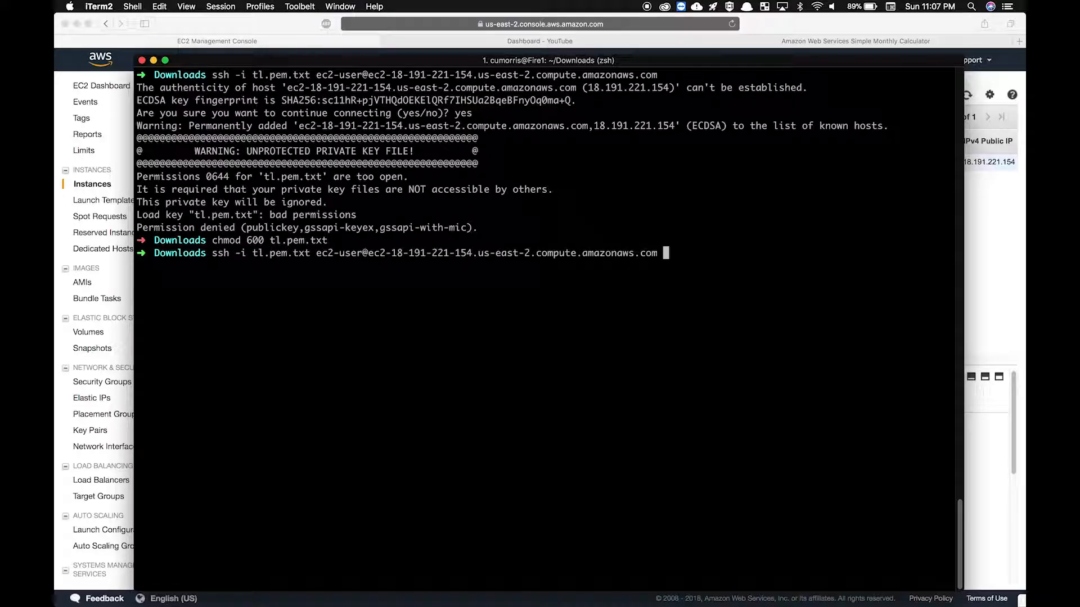
{"action": "key", "text": "Return"}
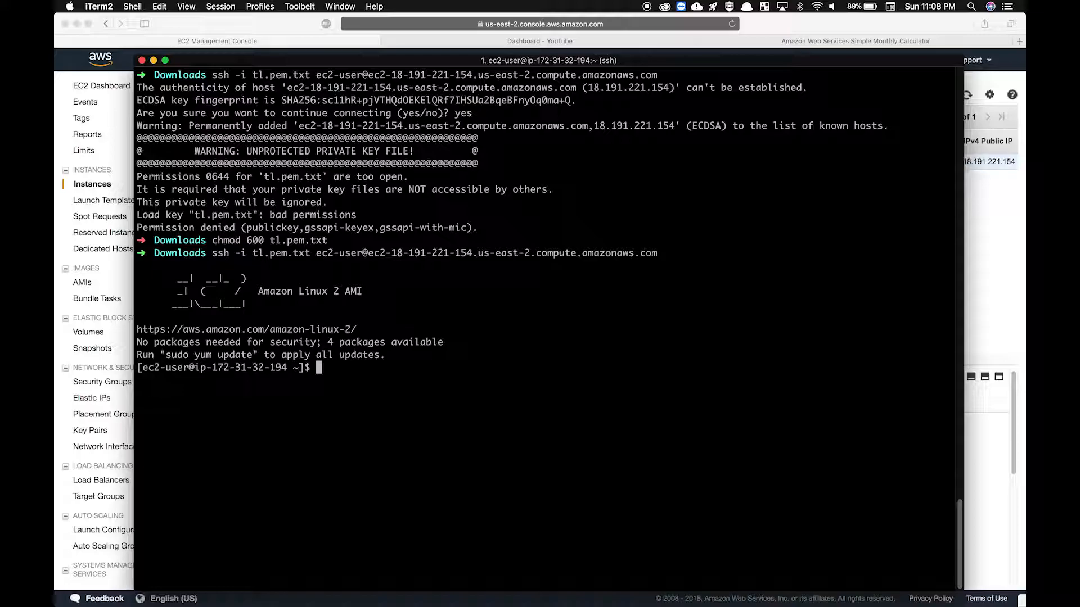
Step: Clear the remote terminal, list the home directory's files with ls and move the terminal window slightly up
{"action": "key", "text": "ctrl+l"}
{"action": "type", "text": "ls"}
{"action": "key", "text": "Return"}
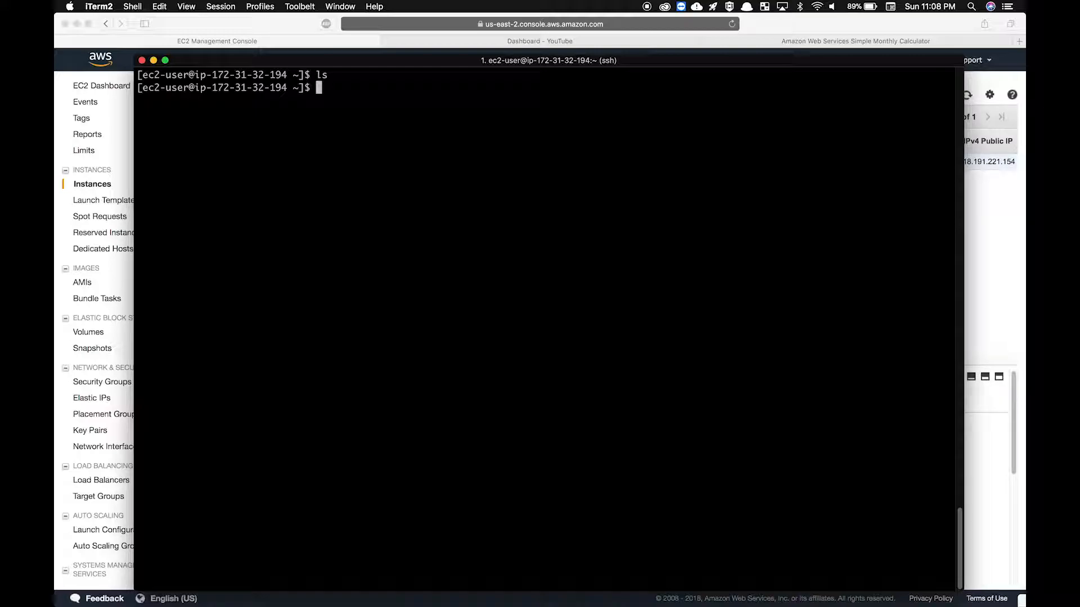
{"action": "left_click_drag", "start_coordinate": [456, 60], "coordinate": [454, 49]}
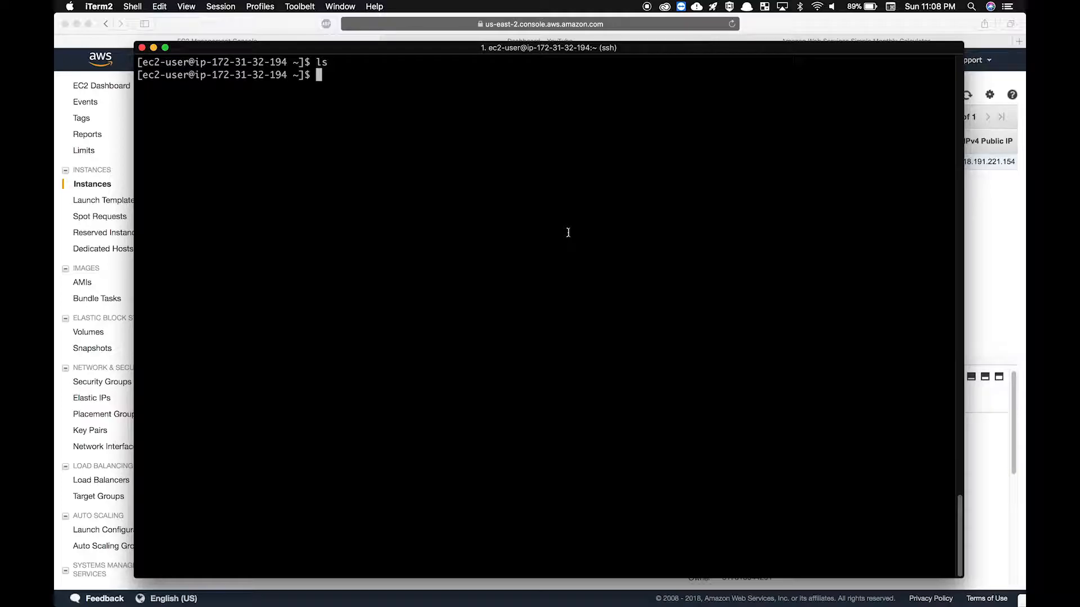
Step: Exit the SSH session and close the terminal window to return to the EC2 console
{"action": "type", "text": "exit"}
{"action": "key", "text": "Return"}
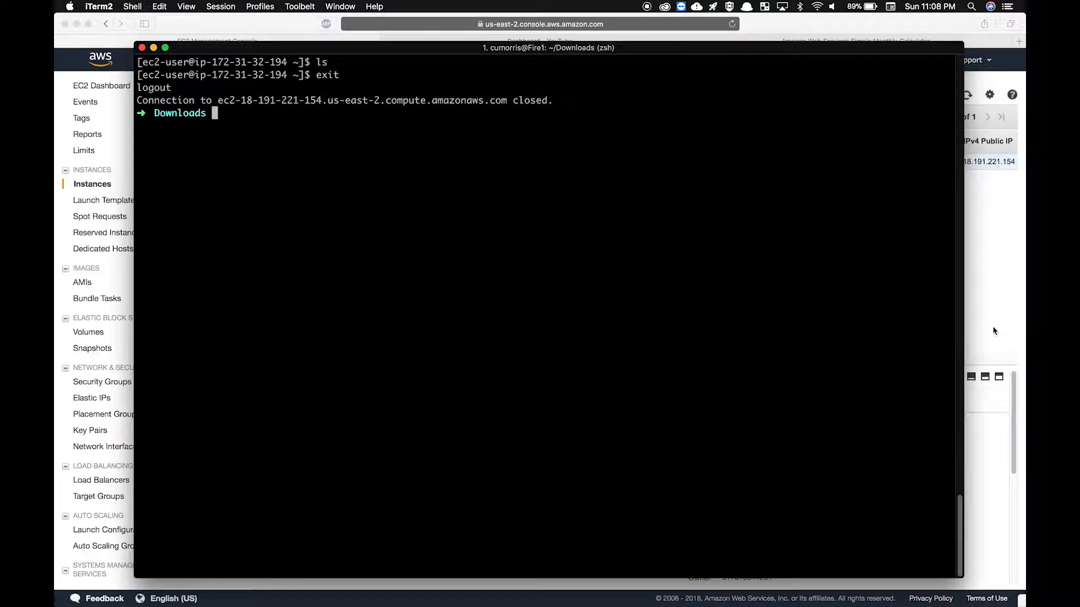
{"action": "key", "text": "super+w"}
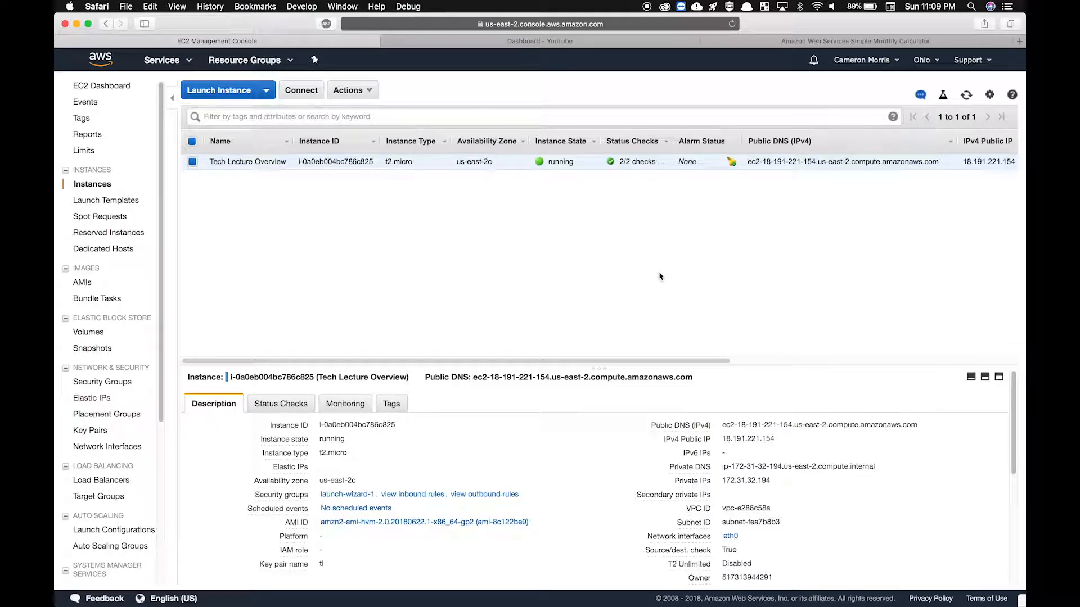
Step: Stop the Tech Lecture Overview instance and confirm the stop request
{"action": "right_click", "coordinate": [508, 166]}
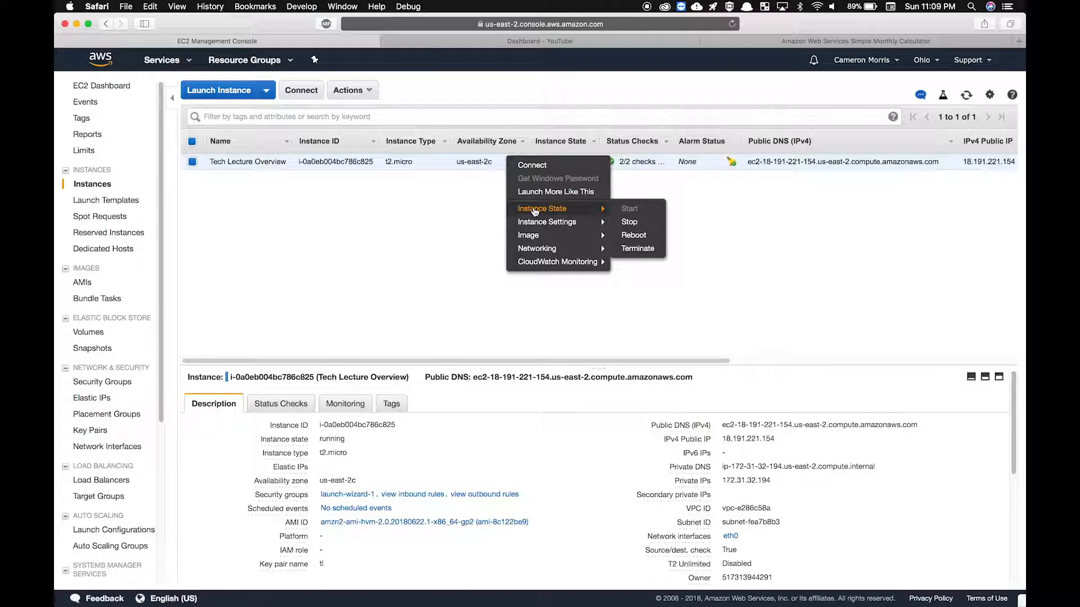
{"action": "mouse_move", "coordinate": [594, 213]}
{"action": "left_click", "coordinate": [630, 224]}
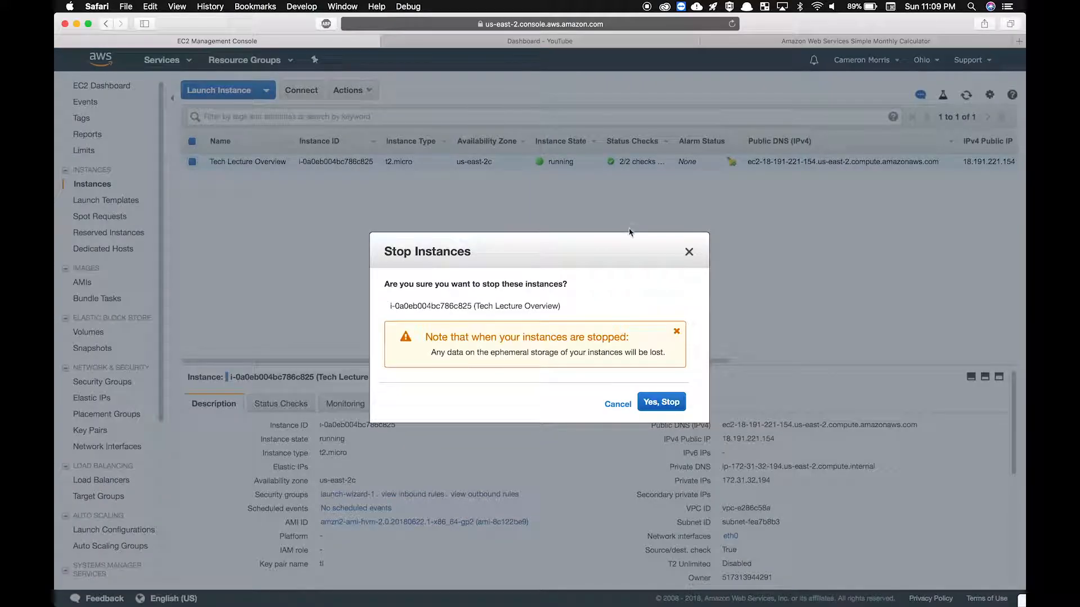
{"action": "left_click", "coordinate": [661, 402]}
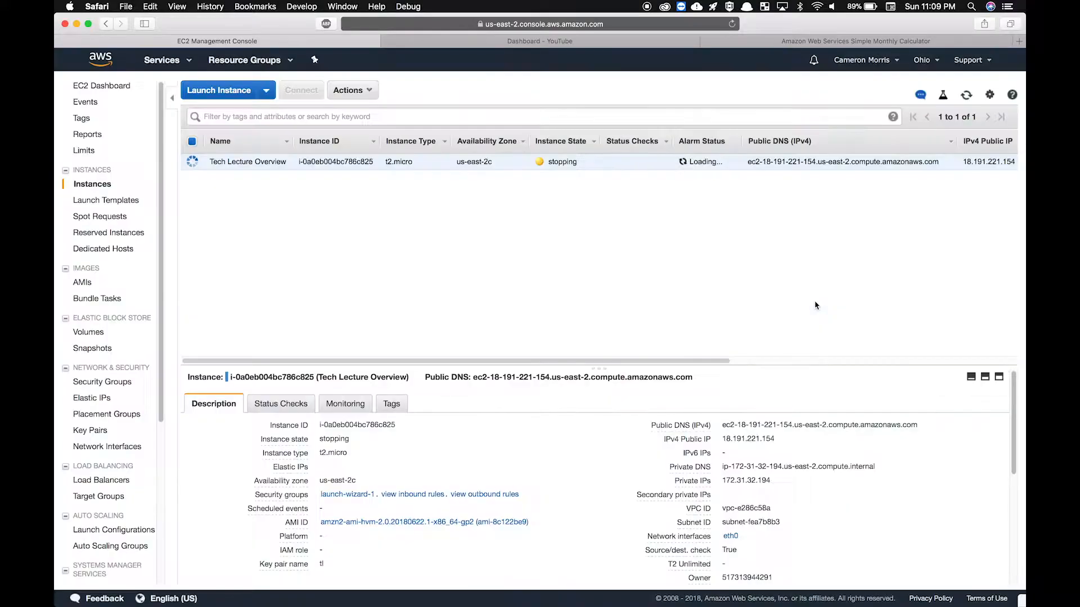